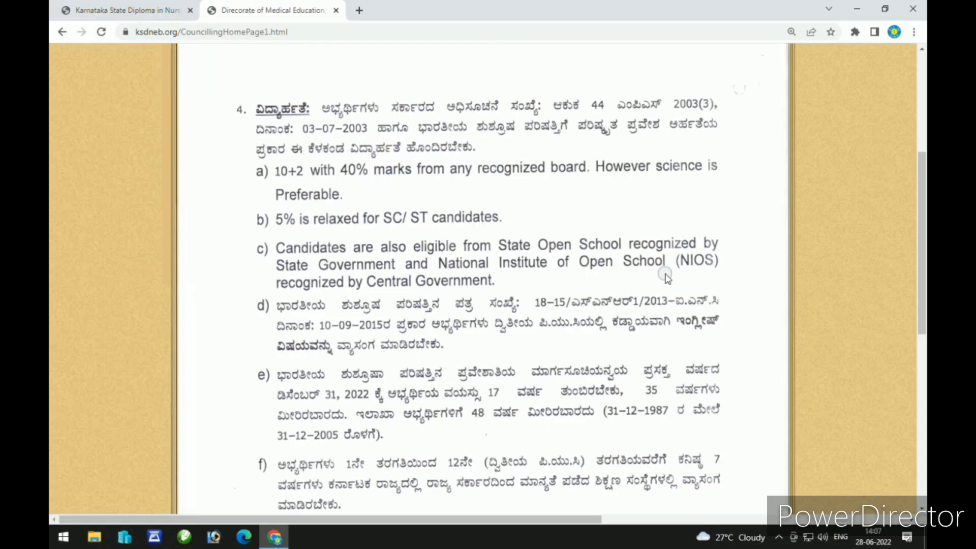
Step: Read through the eligibility conditions in section 4 of the notification and continue to its next page
{"action": "scroll", "coordinate": [666, 277], "scroll_direction": "down", "scroll_amount": 1}
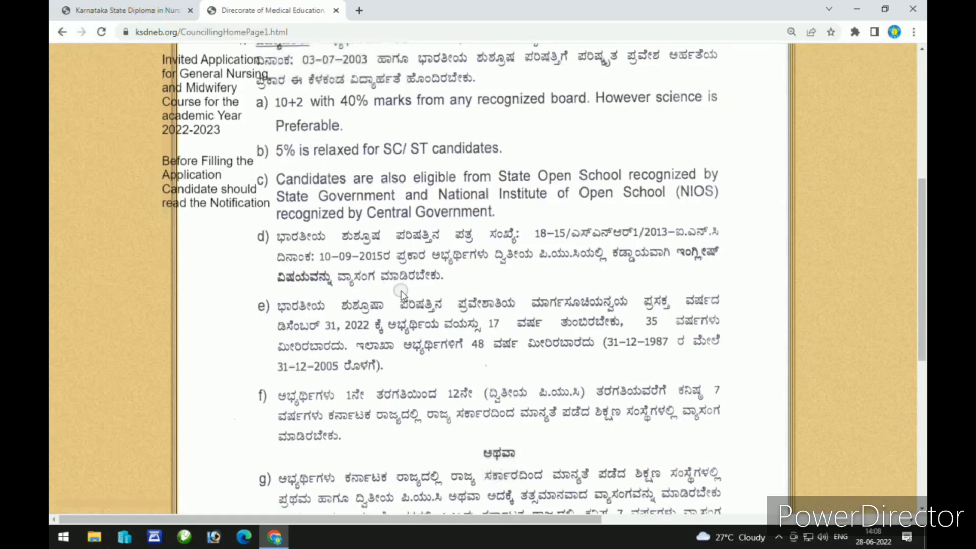
{"action": "scroll", "coordinate": [401, 295], "scroll_direction": "down", "scroll_amount": 1}
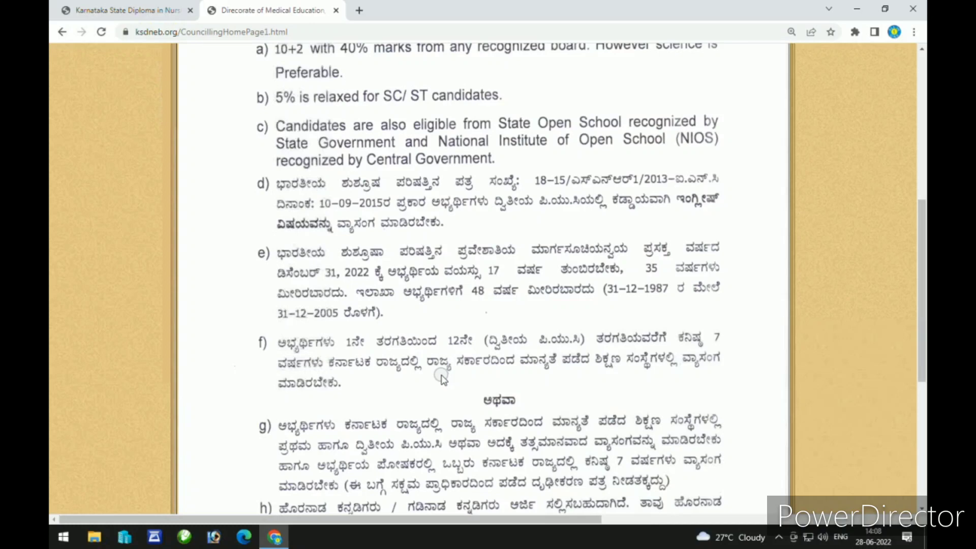
{"action": "scroll", "coordinate": [441, 377], "scroll_direction": "down", "scroll_amount": 4}
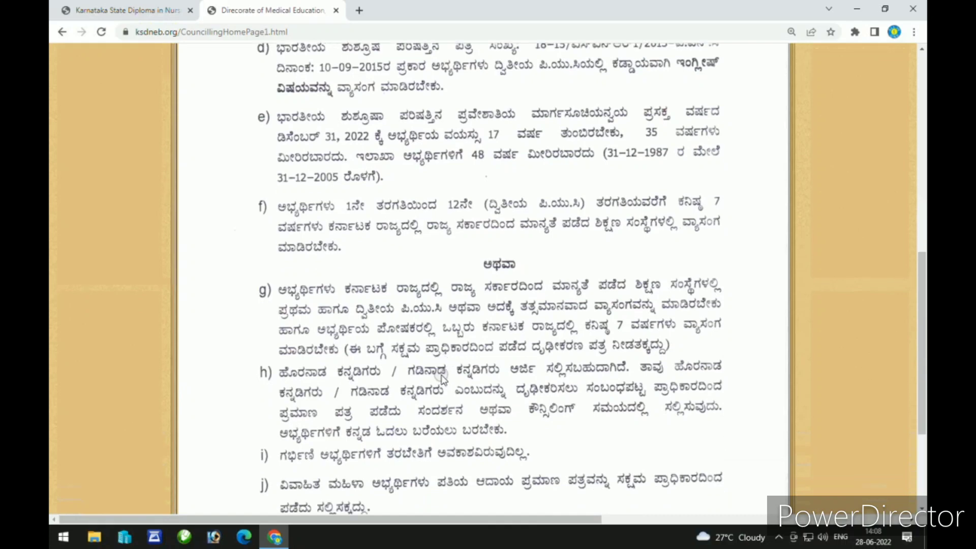
{"action": "scroll", "coordinate": [441, 378], "scroll_direction": "down", "scroll_amount": 1}
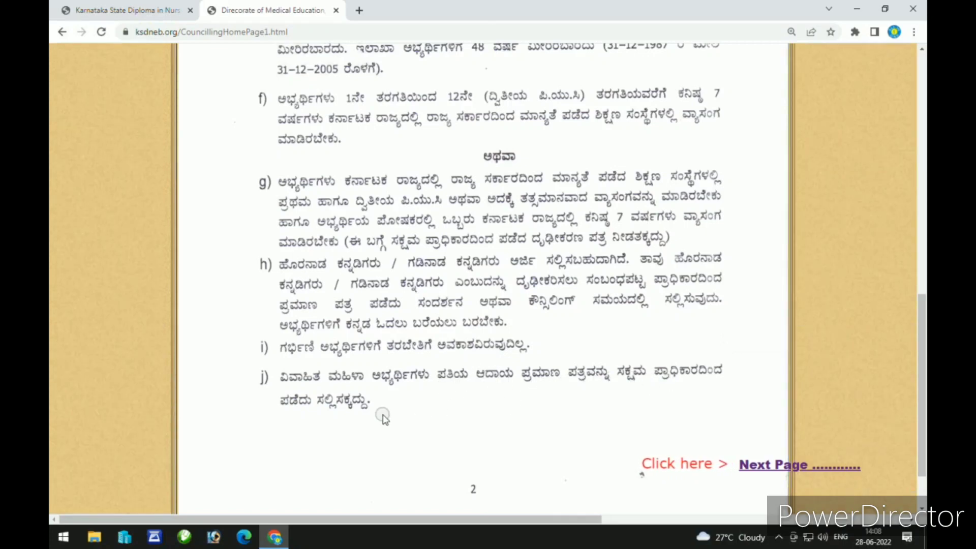
{"action": "scroll", "coordinate": [440, 390], "scroll_direction": "down", "scroll_amount": 1}
{"action": "scroll", "coordinate": [440, 390], "scroll_direction": "down", "scroll_amount": 3}
{"action": "left_click", "coordinate": [760, 401]}
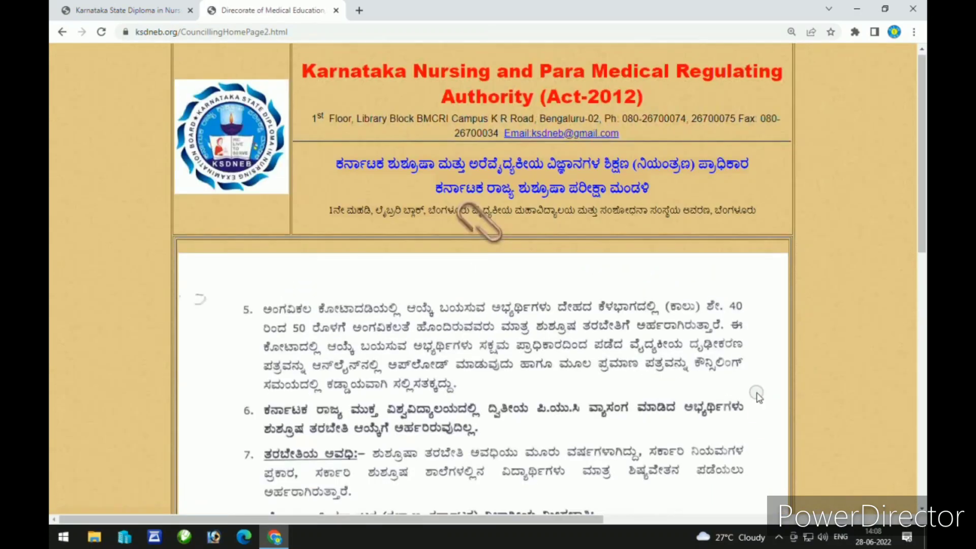
Step: Read the notification from item 5 through the Hyderabad-Karnataka reservation rules and continue to the following page
{"action": "scroll", "coordinate": [758, 401], "scroll_direction": "down", "scroll_amount": 5}
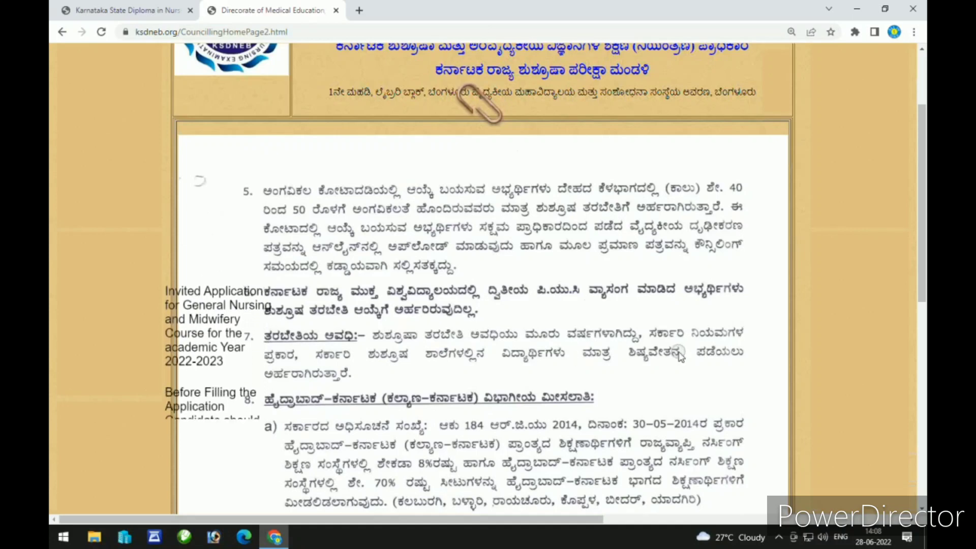
{"action": "scroll", "coordinate": [680, 356], "scroll_direction": "down", "scroll_amount": 1}
{"action": "scroll", "coordinate": [680, 356], "scroll_direction": "down", "scroll_amount": 4}
{"action": "scroll", "coordinate": [680, 355], "scroll_direction": "up", "scroll_amount": 5}
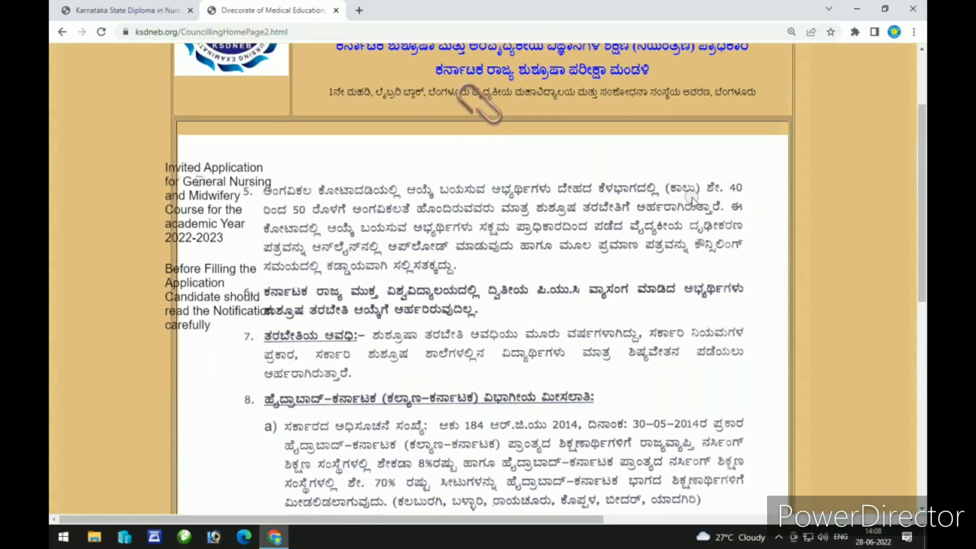
{"action": "scroll", "coordinate": [626, 229], "scroll_direction": "down", "scroll_amount": 1}
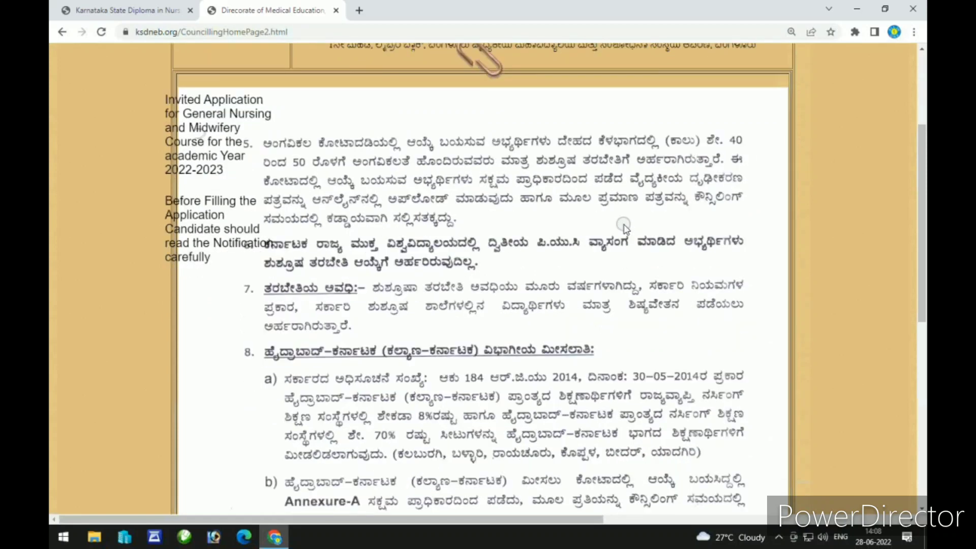
{"action": "scroll", "coordinate": [624, 225], "scroll_direction": "down", "scroll_amount": 7}
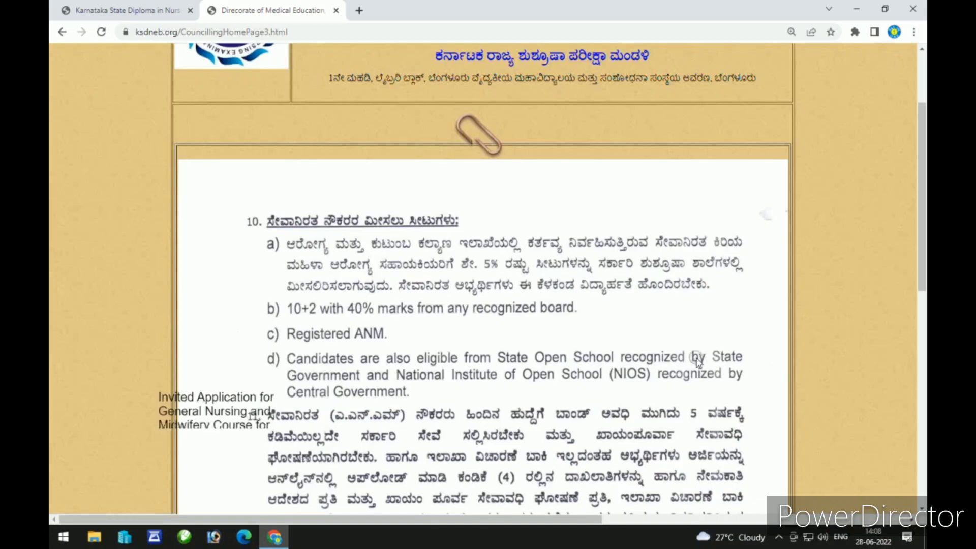
Step: Read items 10 to 14 of the notification and open the online application form
{"action": "scroll", "coordinate": [697, 360], "scroll_direction": "down", "scroll_amount": 2}
{"action": "scroll", "coordinate": [696, 360], "scroll_direction": "down", "scroll_amount": 2}
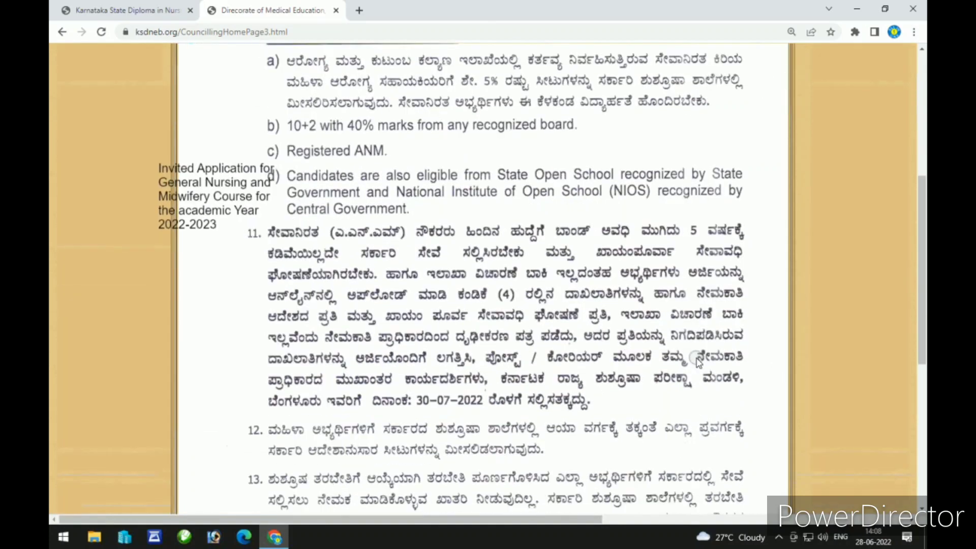
{"action": "scroll", "coordinate": [696, 359], "scroll_direction": "down", "scroll_amount": 3}
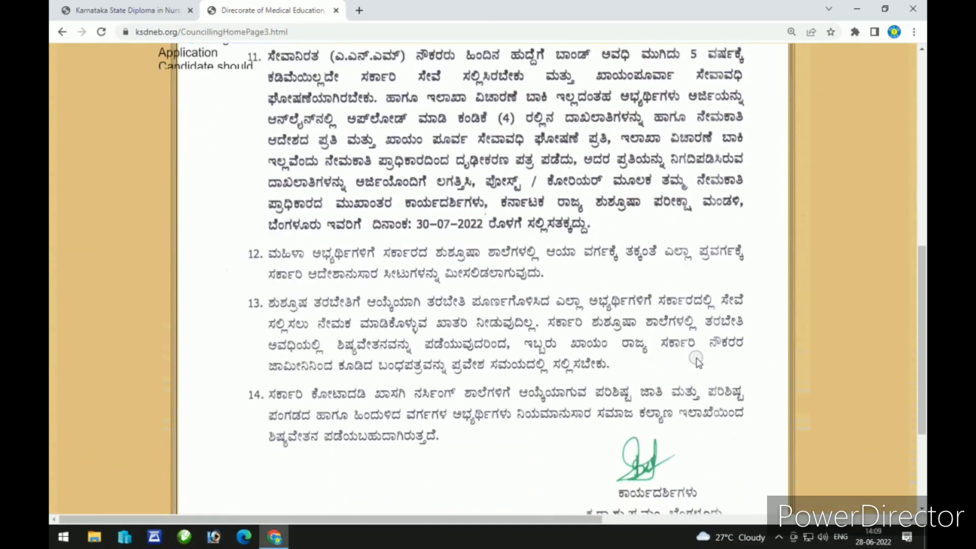
{"action": "scroll", "coordinate": [696, 360], "scroll_direction": "down", "scroll_amount": 3}
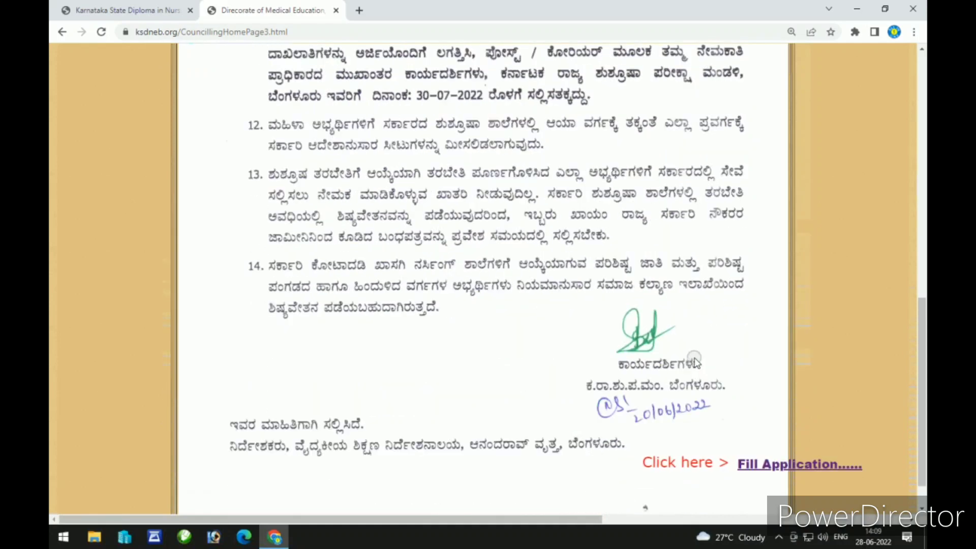
{"action": "left_click", "coordinate": [797, 470]}
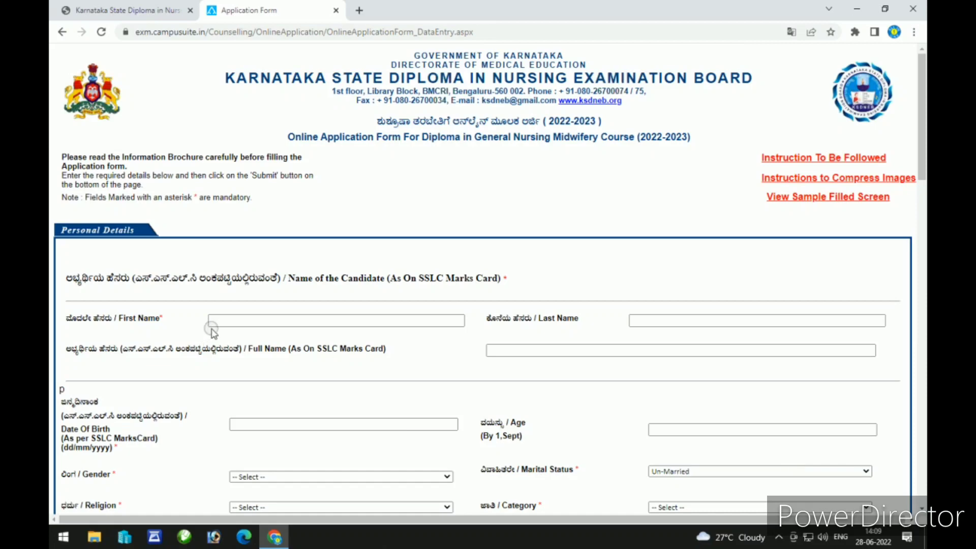
Step: Look over the candidate's first name and full name fields in the Personal Details section
{"action": "left_click", "coordinate": [304, 325]}
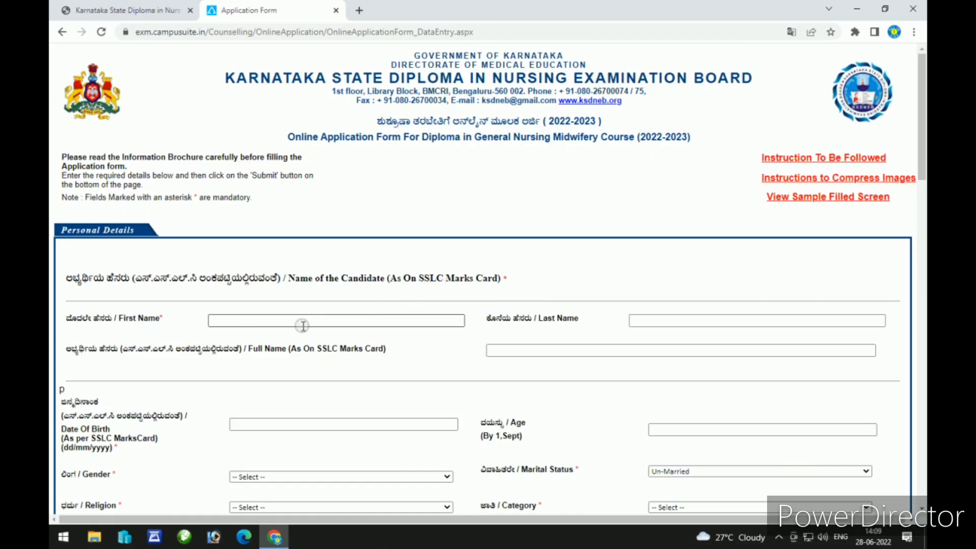
{"action": "left_click", "coordinate": [162, 351]}
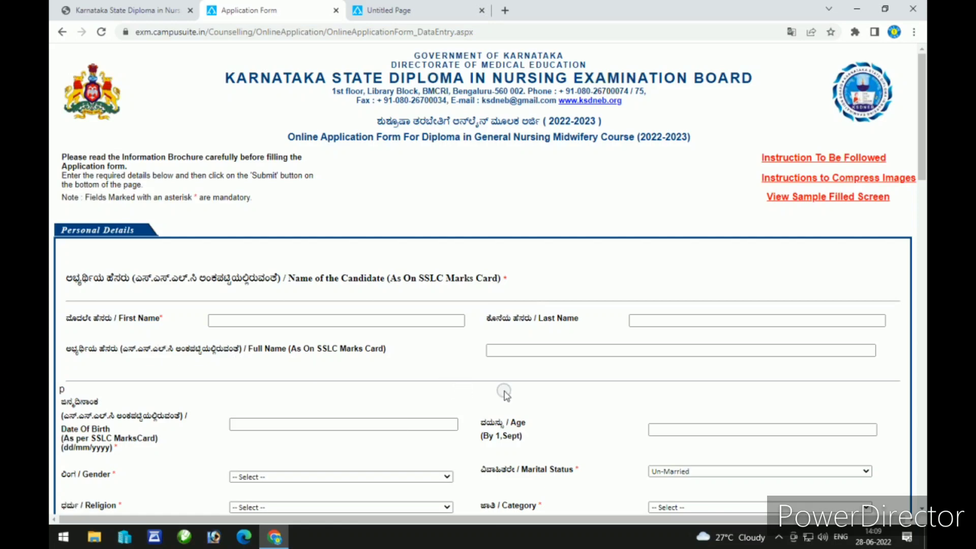
{"action": "left_click", "coordinate": [550, 356]}
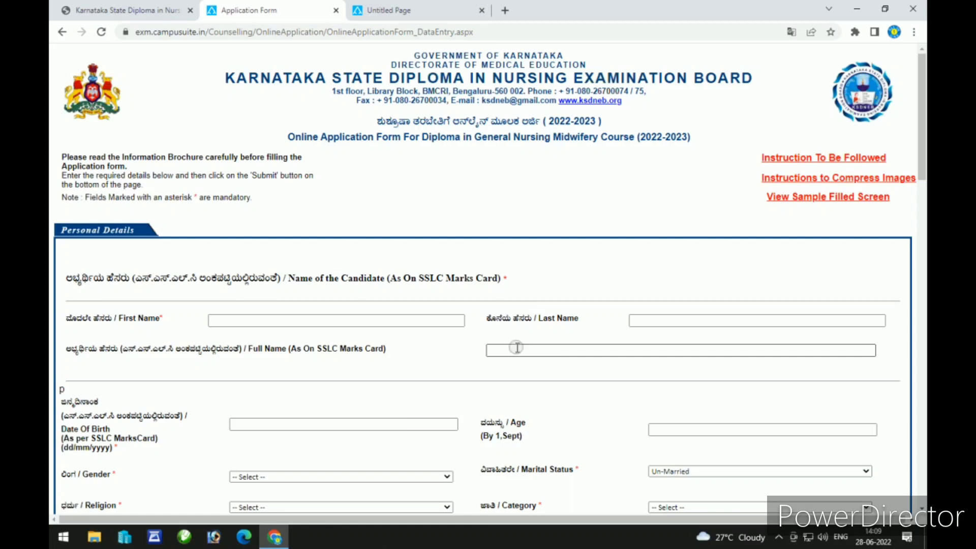
Step: Review the available choices for gender, marital status and religion in the Personal Details section
{"action": "scroll", "coordinate": [311, 408], "scroll_direction": "down", "scroll_amount": 2}
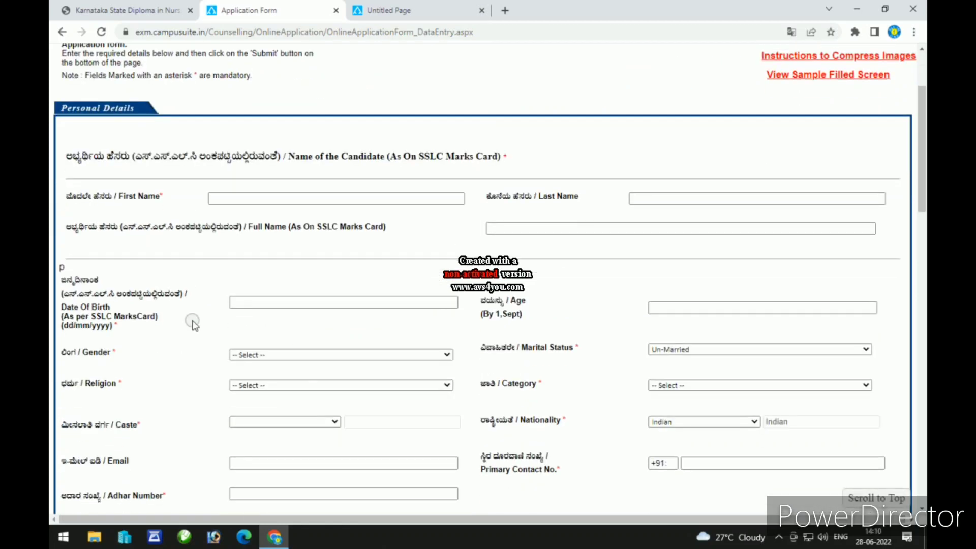
{"action": "left_click", "coordinate": [346, 366]}
{"action": "left_click", "coordinate": [345, 355]}
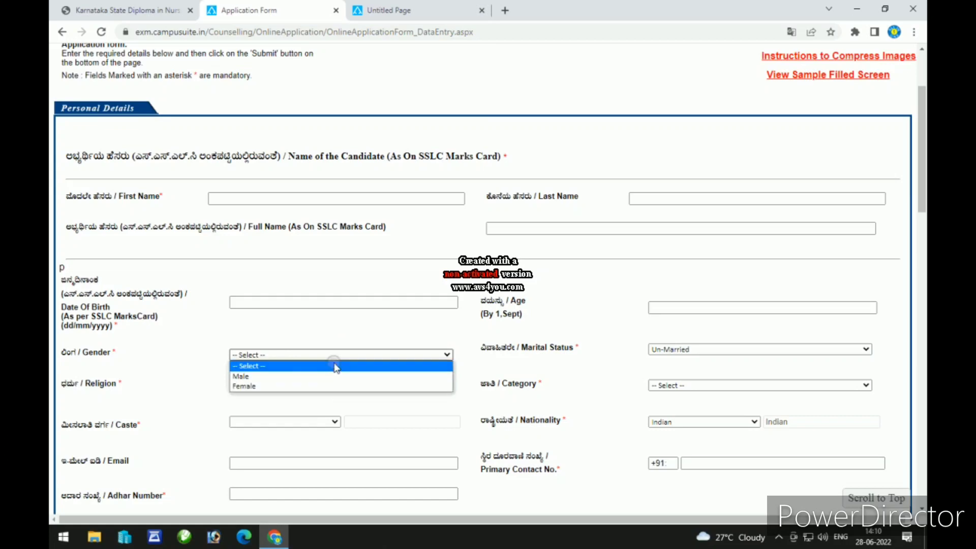
{"action": "left_click", "coordinate": [717, 349]}
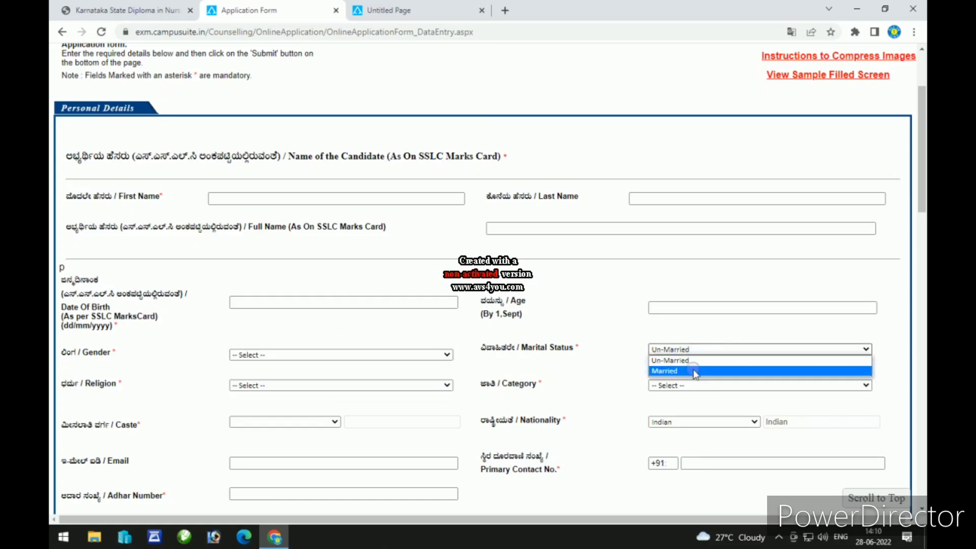
{"action": "left_click", "coordinate": [359, 384]}
{"action": "left_click", "coordinate": [355, 387]}
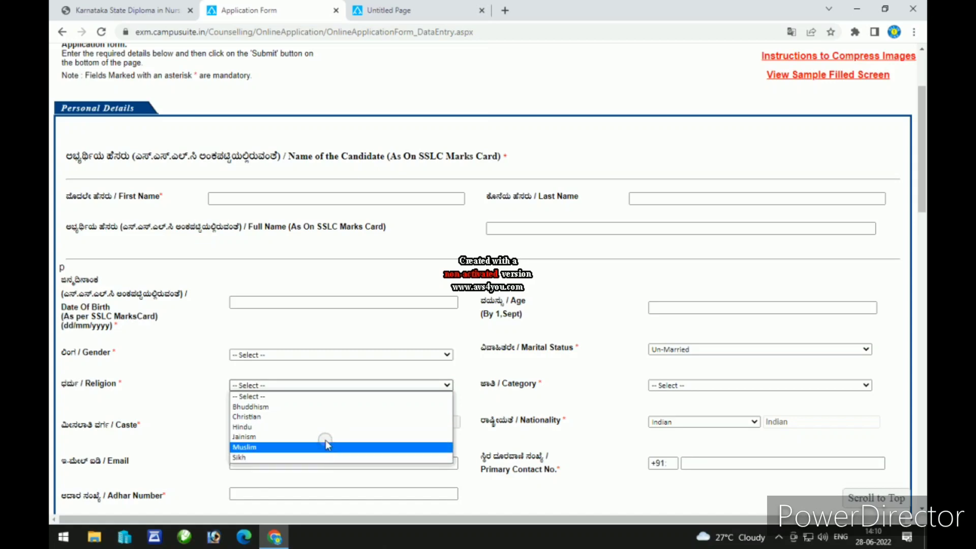
Step: Enlarge the application form page to 125% zoom
{"action": "left_click", "coordinate": [913, 32]}
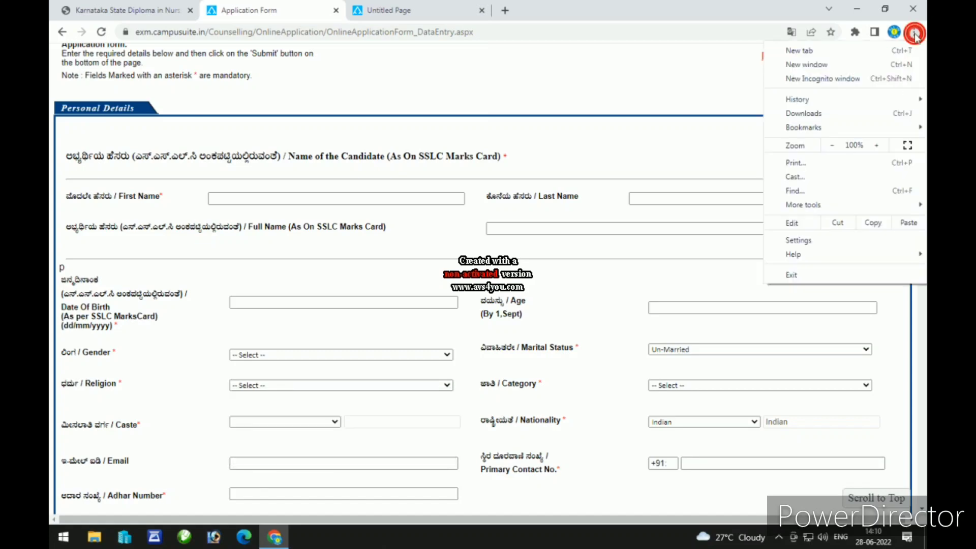
{"action": "left_click", "coordinate": [876, 145]}
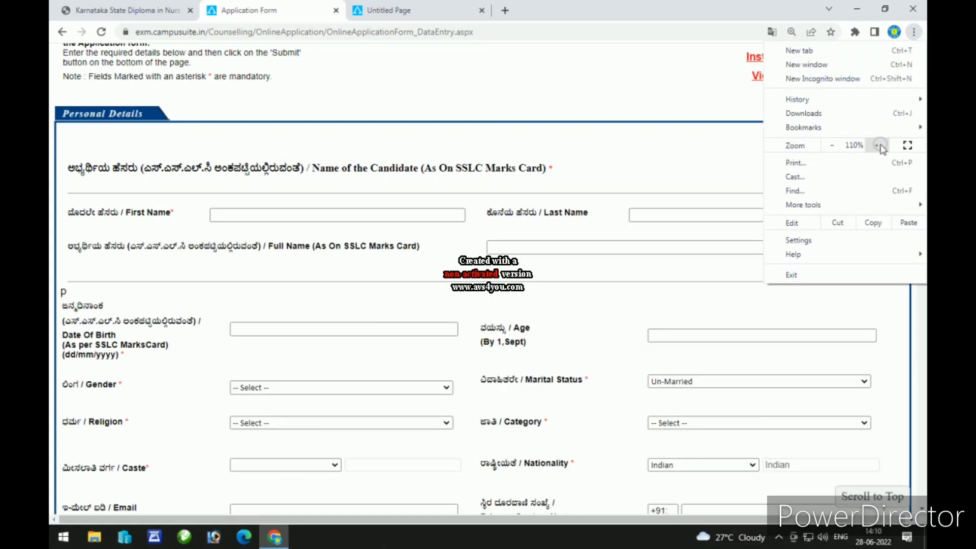
{"action": "left_click", "coordinate": [876, 146]}
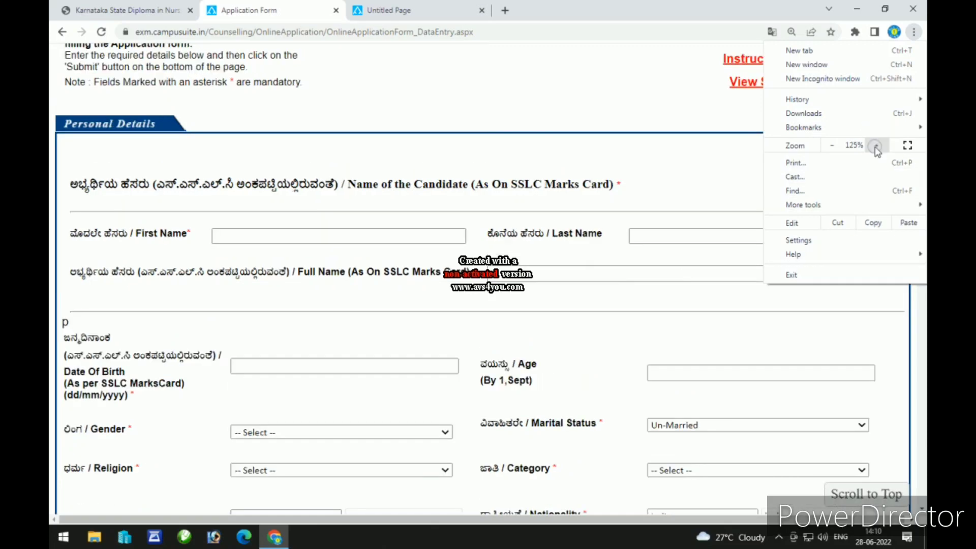
{"action": "left_click", "coordinate": [658, 346]}
Step: Review the nationality, category and caste fields, including the available category choices
{"action": "scroll", "coordinate": [709, 330], "scroll_direction": "down", "scroll_amount": 3}
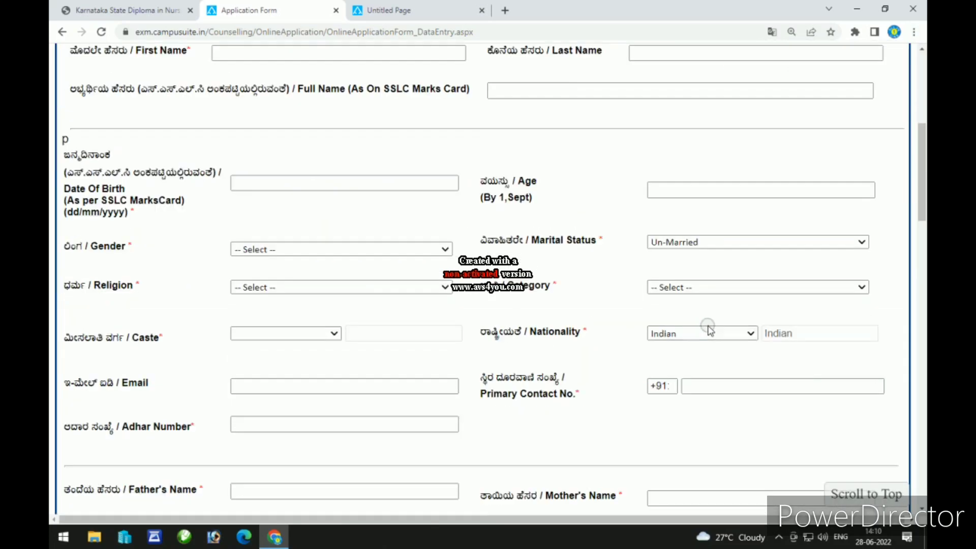
{"action": "scroll", "coordinate": [710, 331], "scroll_direction": "down", "scroll_amount": 1}
{"action": "left_click", "coordinate": [709, 325]}
{"action": "left_click", "coordinate": [674, 225]}
{"action": "left_click", "coordinate": [698, 225]}
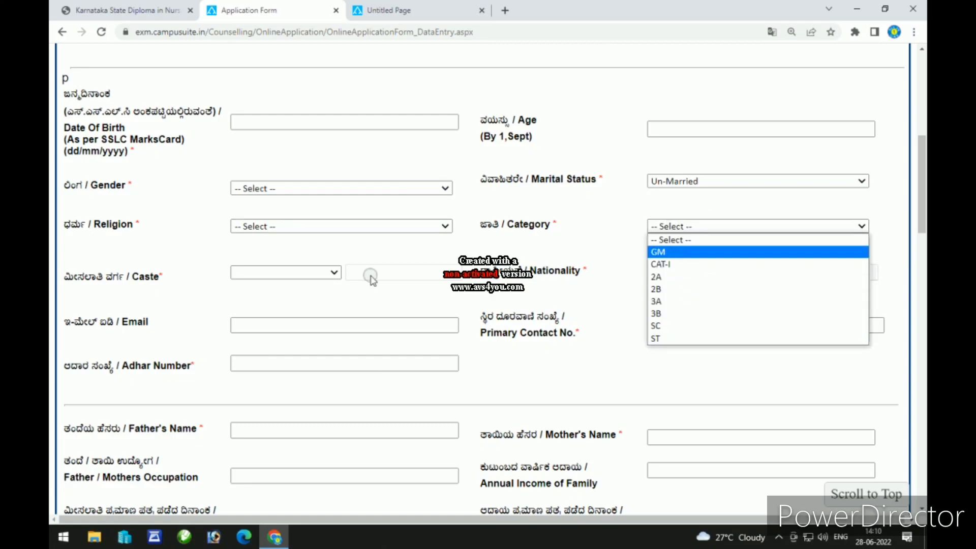
{"action": "left_click", "coordinate": [280, 273]}
Step: Set the candidate's category to 2B and check the caste choices for it
{"action": "left_click", "coordinate": [704, 226]}
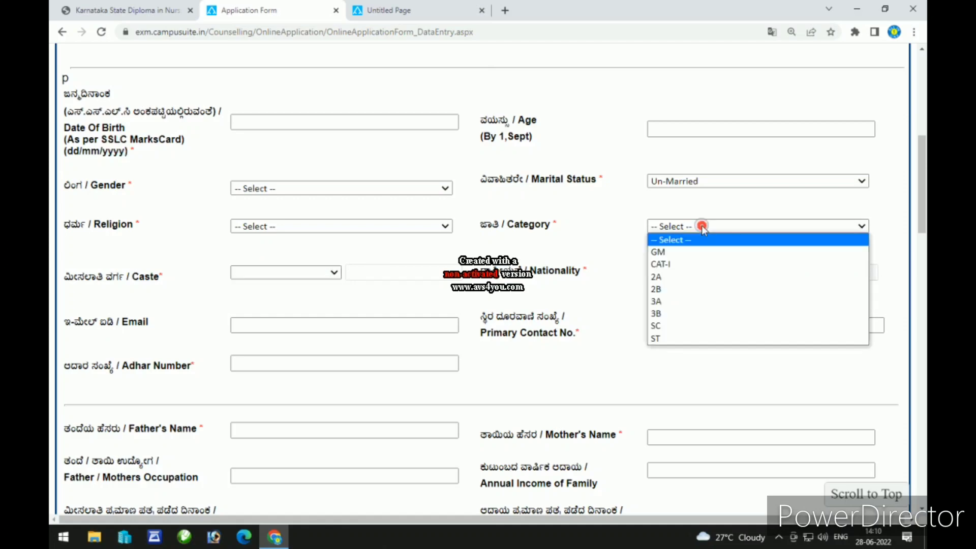
{"action": "left_click", "coordinate": [672, 290]}
{"action": "left_click", "coordinate": [325, 273]}
Step: Set the candidate's category to CAT-I and check the caste choices for it
{"action": "left_click", "coordinate": [679, 228]}
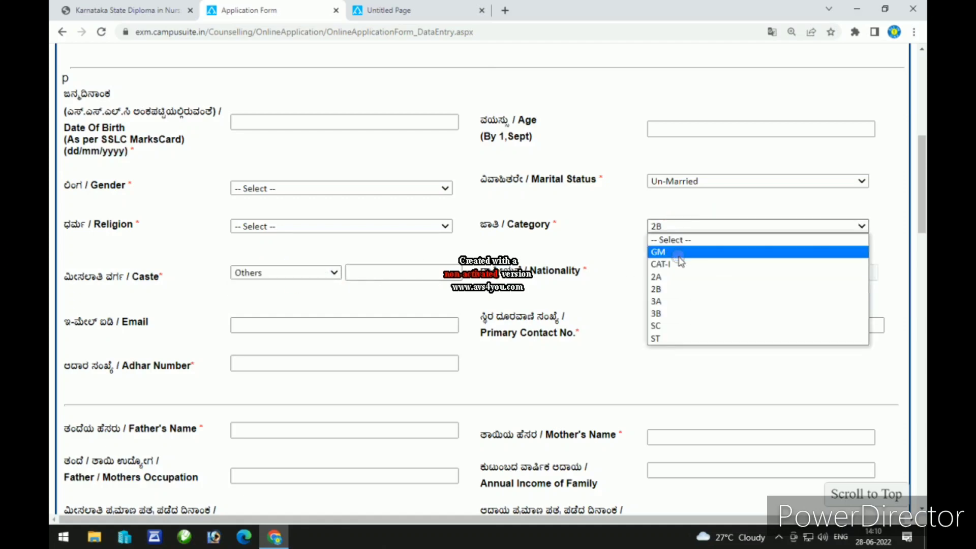
{"action": "left_click", "coordinate": [680, 261]}
{"action": "left_click", "coordinate": [350, 277]}
{"action": "left_click", "coordinate": [301, 273]}
{"action": "left_click", "coordinate": [304, 272]}
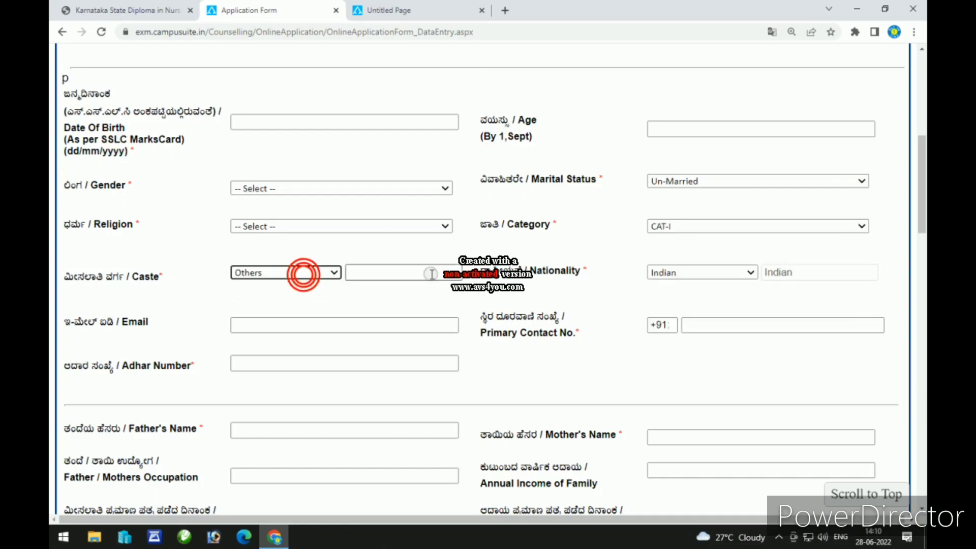
{"action": "left_click", "coordinate": [675, 227]}
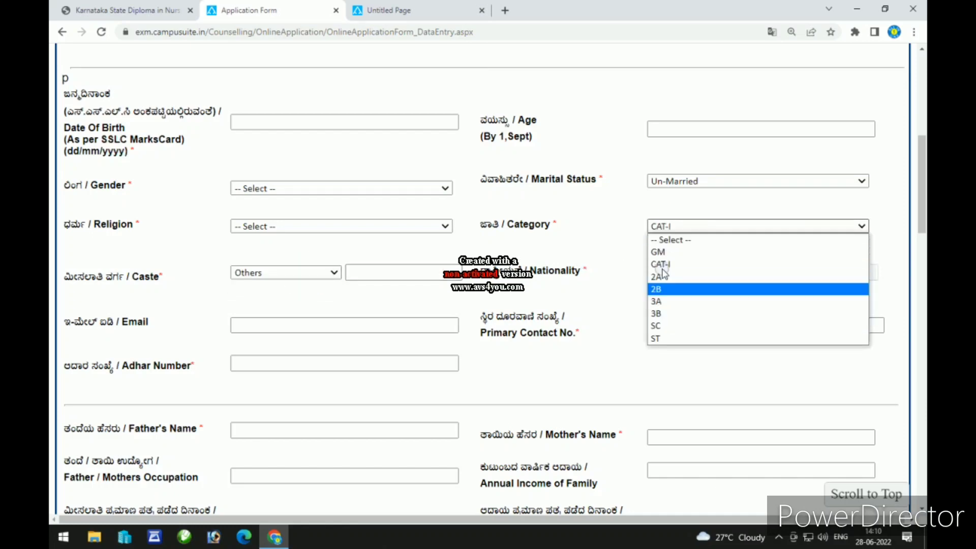
{"action": "left_click", "coordinate": [299, 313]}
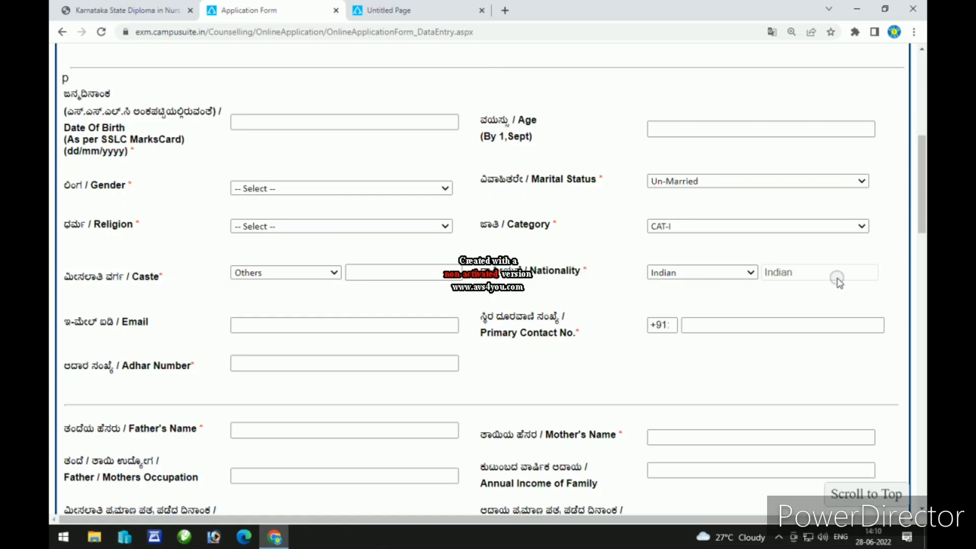
Step: Look over the email, primary contact number and Adhar number fields
{"action": "left_click", "coordinate": [282, 328]}
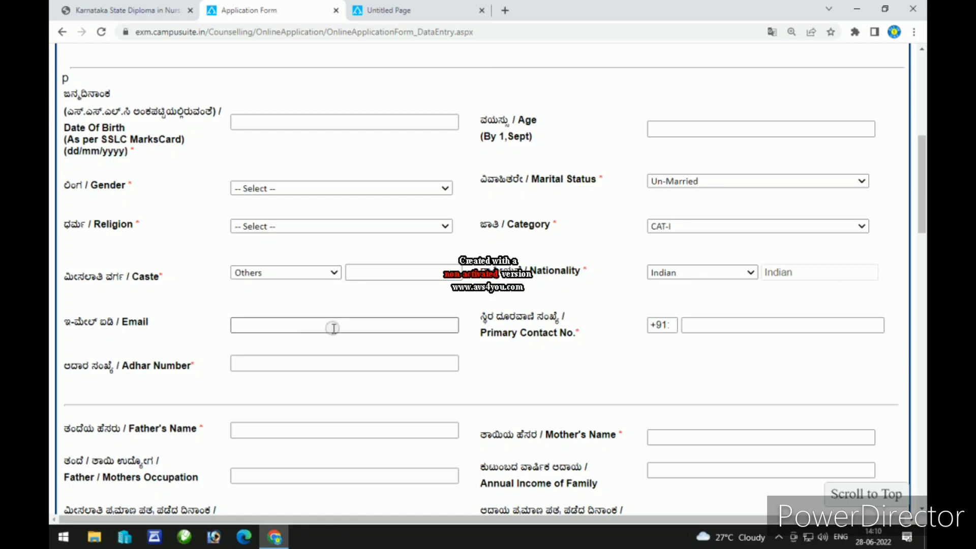
{"action": "left_click", "coordinate": [722, 327]}
{"action": "left_click", "coordinate": [259, 365]}
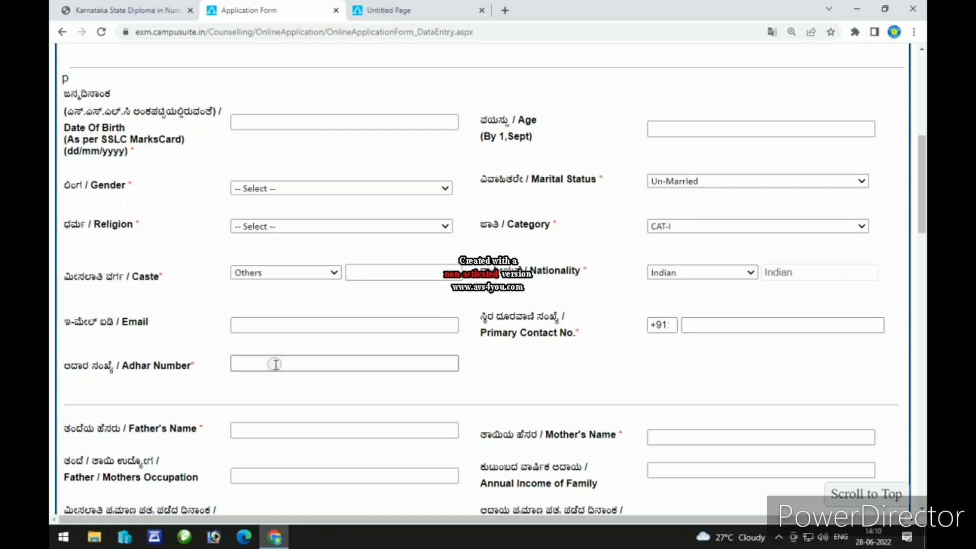
Step: Review the parents' name, occupation, family income and caste certificate date fields
{"action": "scroll", "coordinate": [349, 344], "scroll_direction": "down", "scroll_amount": 3}
{"action": "left_click", "coordinate": [681, 317]}
{"action": "left_click", "coordinate": [304, 359]}
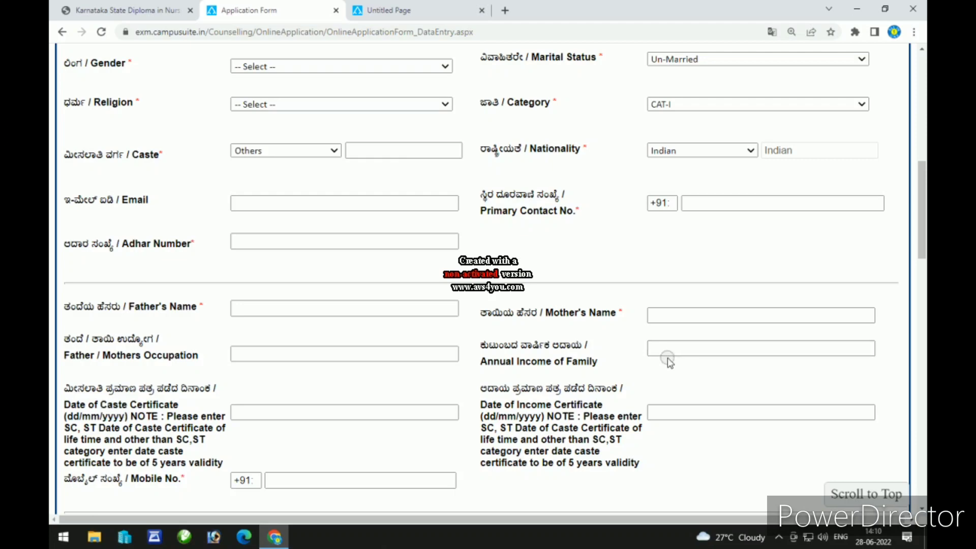
{"action": "scroll", "coordinate": [669, 362], "scroll_direction": "down", "scroll_amount": 1}
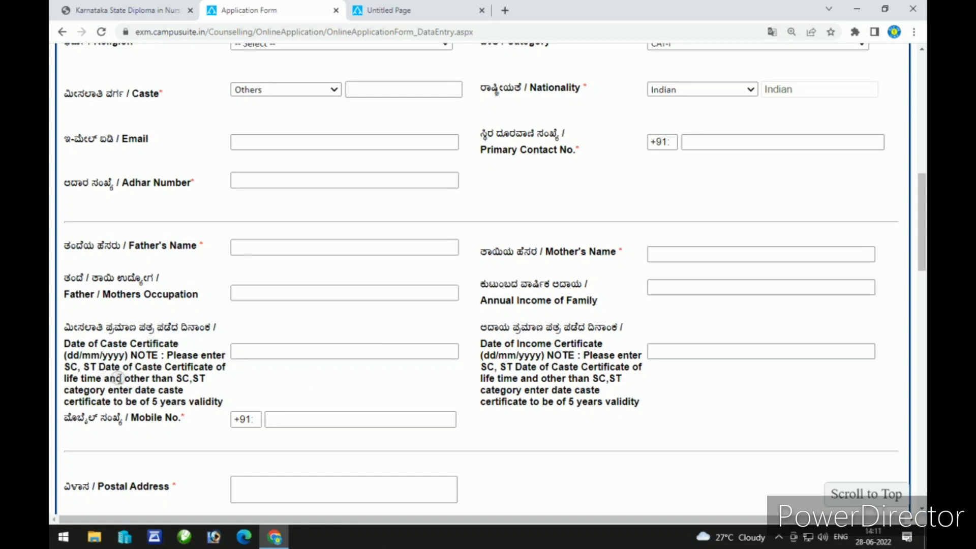
{"action": "left_click", "coordinate": [275, 355]}
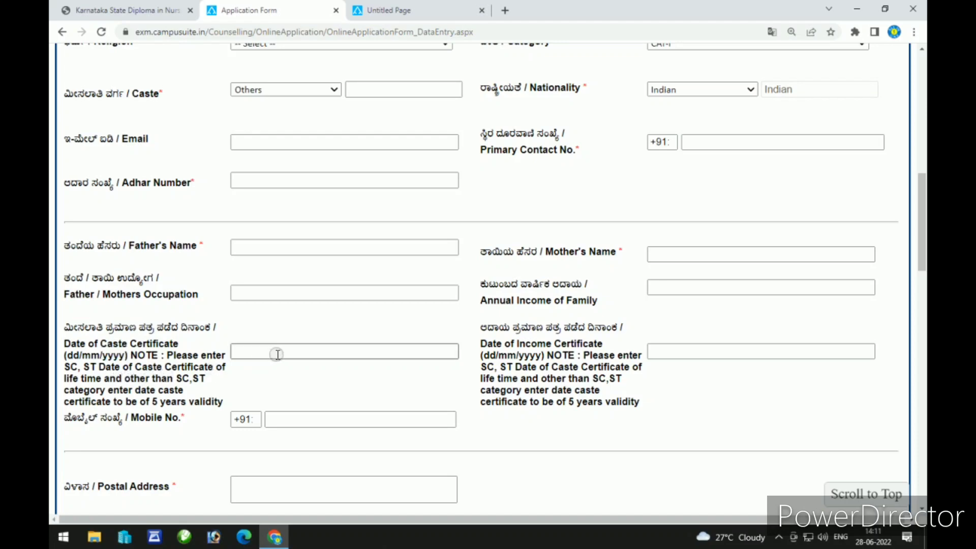
Step: Look over the income certificate date and mobile number fields
{"action": "left_click", "coordinate": [667, 356]}
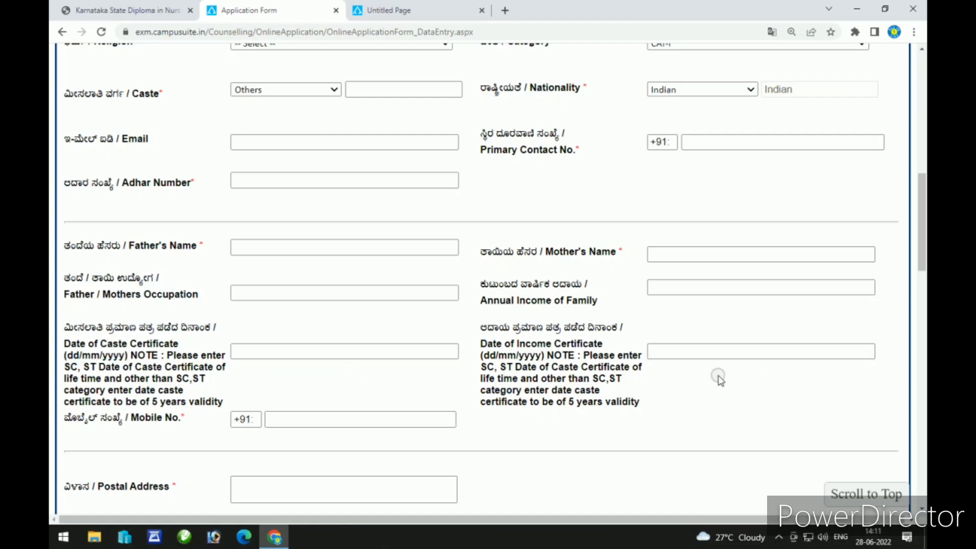
{"action": "left_click", "coordinate": [403, 424]}
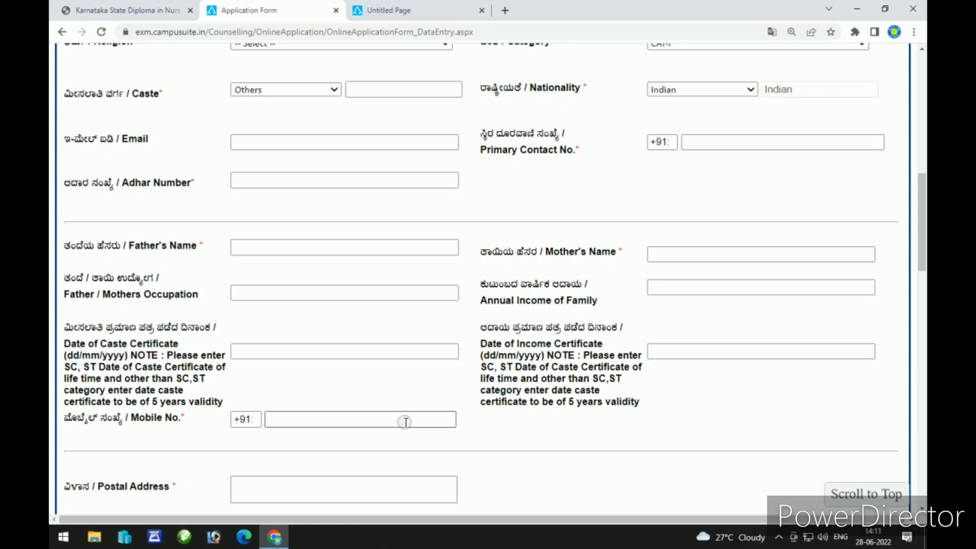
Step: Check the postal address field and set the postal address district to Davanagere
{"action": "scroll", "coordinate": [405, 421], "scroll_direction": "down", "scroll_amount": 3}
{"action": "left_click", "coordinate": [408, 310]}
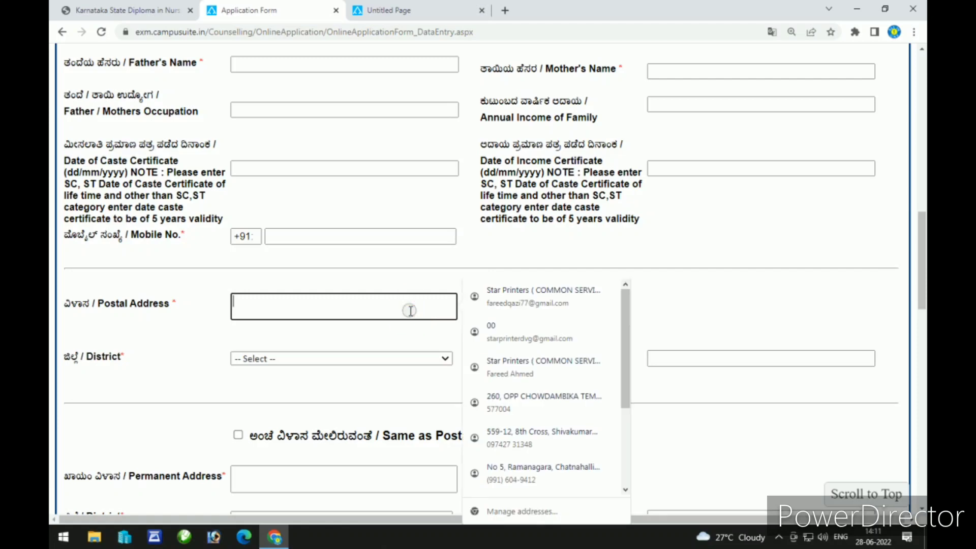
{"action": "left_click", "coordinate": [394, 357]}
{"action": "left_click", "coordinate": [516, 313]}
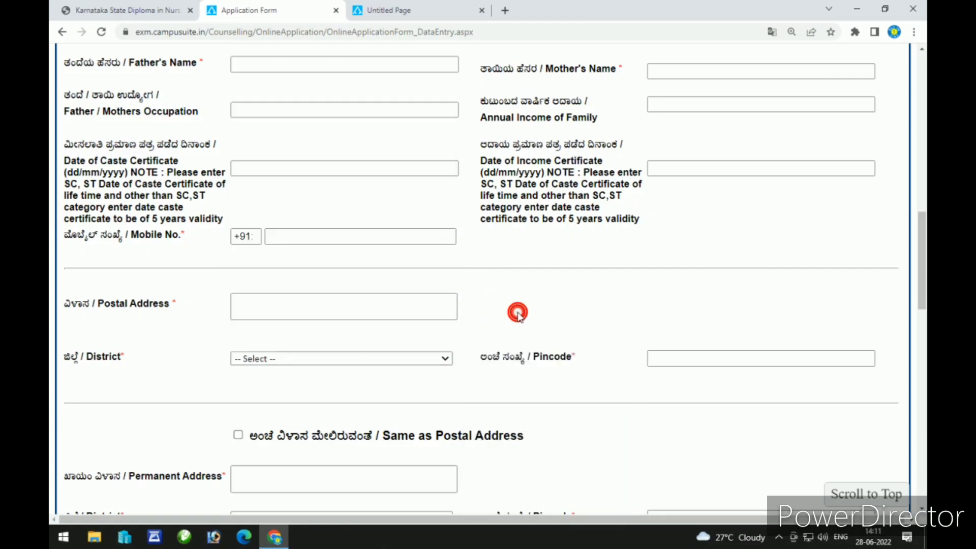
{"action": "left_click", "coordinate": [373, 358]}
{"action": "left_click", "coordinate": [377, 277]}
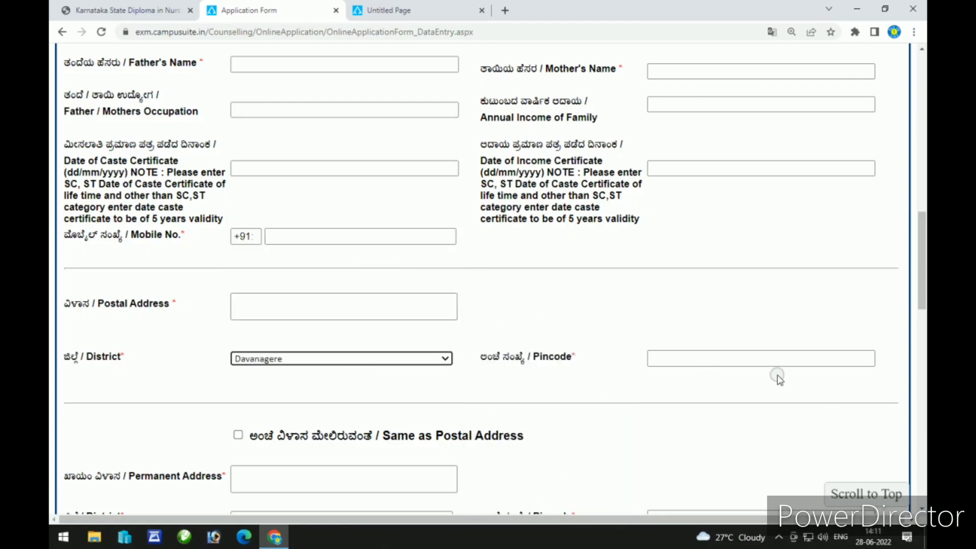
Step: Try the Same as Postal Address option for the permanent address and clear it again
{"action": "scroll", "coordinate": [664, 398], "scroll_direction": "down", "scroll_amount": 2}
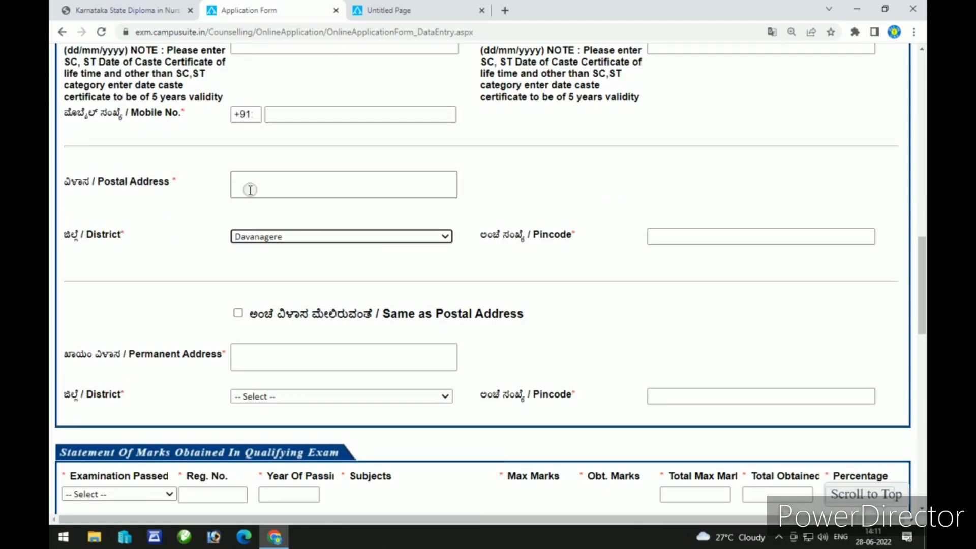
{"action": "left_click", "coordinate": [238, 313]}
{"action": "left_click", "coordinate": [238, 313]}
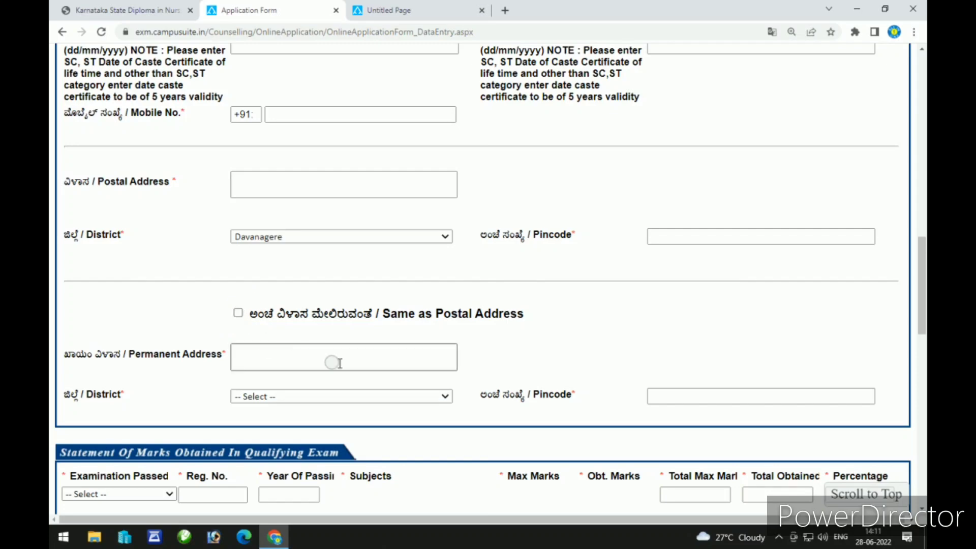
Step: Set the examination passed to PUC (Science) in the statement of marks
{"action": "scroll", "coordinate": [433, 391], "scroll_direction": "down", "scroll_amount": 5}
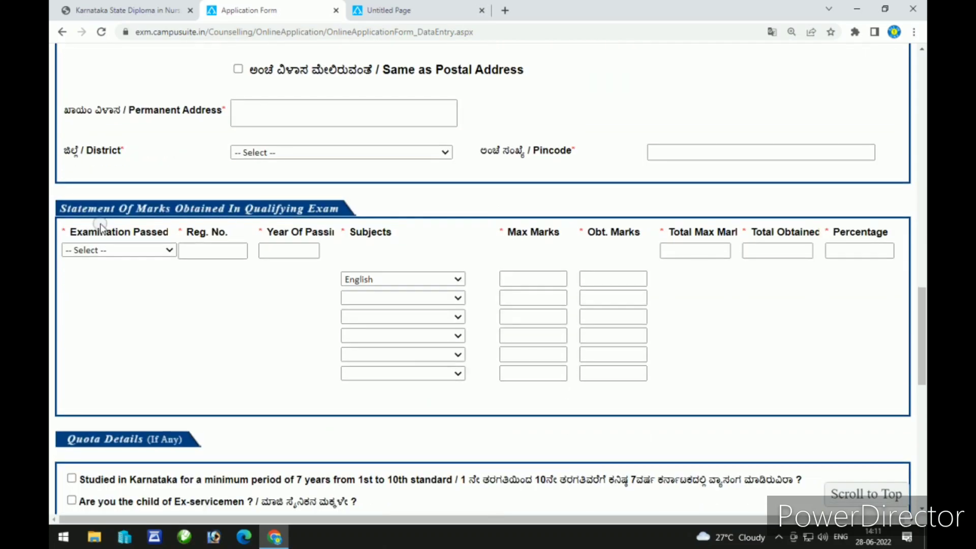
{"action": "left_click", "coordinate": [160, 249]}
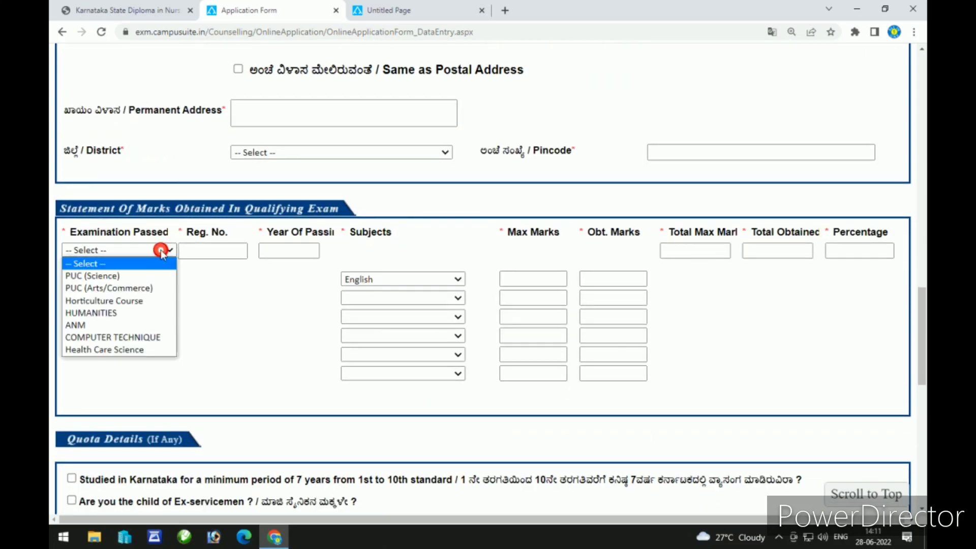
{"action": "left_click", "coordinate": [146, 276]}
Step: Look over the registration number, year of passing, and English maximum and obtained marks fields
{"action": "left_click", "coordinate": [193, 253]}
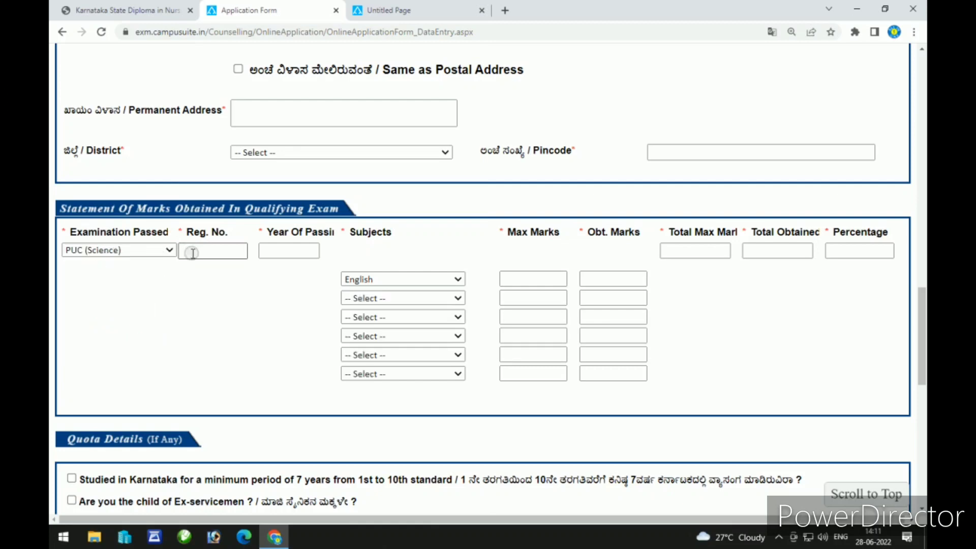
{"action": "left_click", "coordinate": [279, 249]}
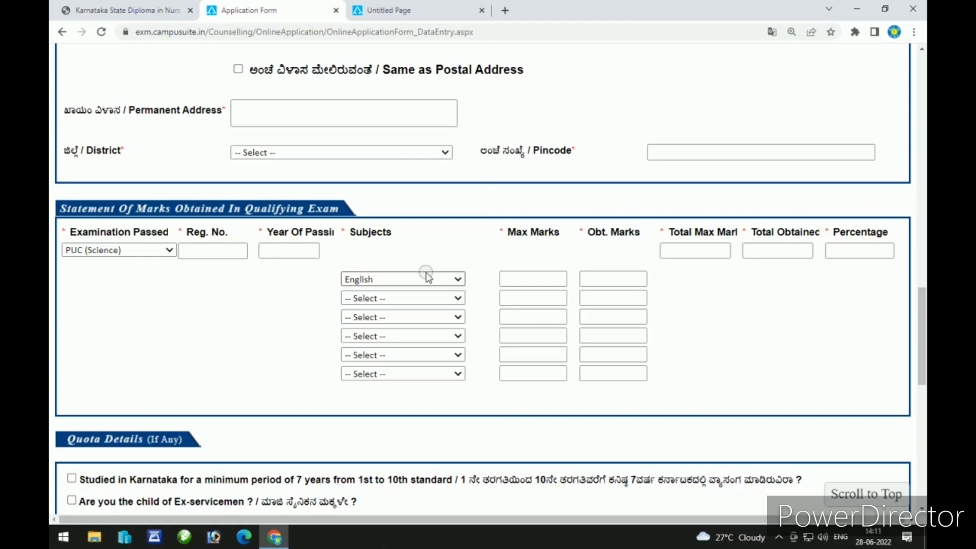
{"action": "left_click", "coordinate": [550, 279]}
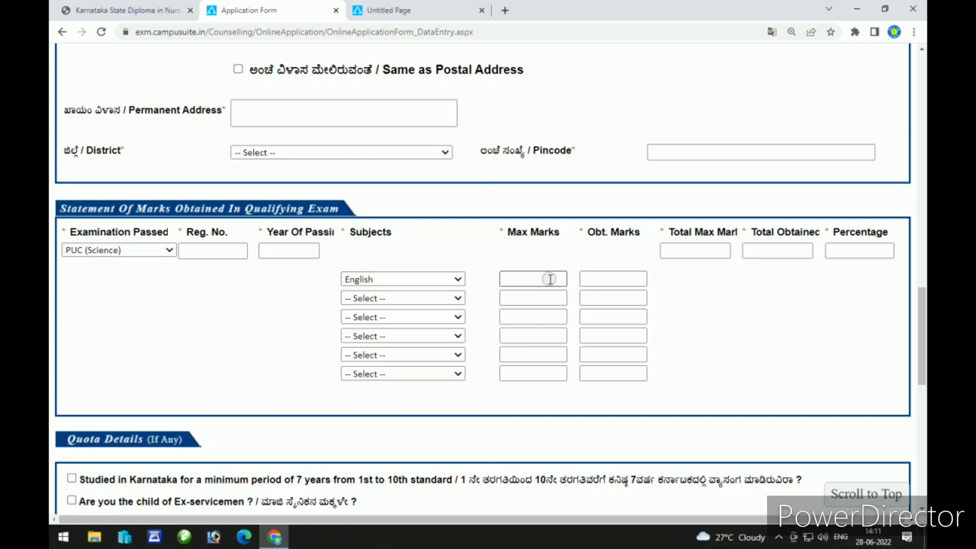
{"action": "left_click", "coordinate": [615, 279]}
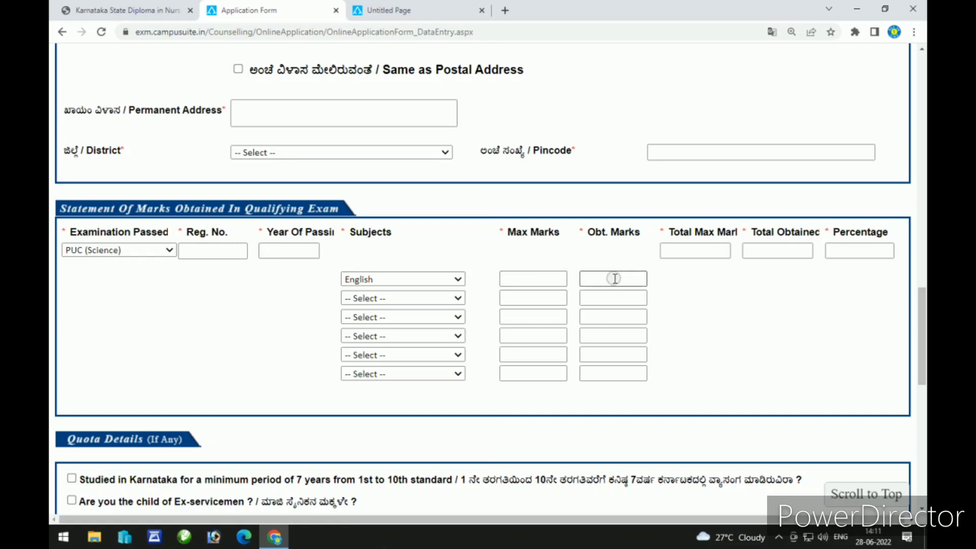
Step: Browse the subject choices offered for the second and third rows of the marks statement
{"action": "left_click", "coordinate": [409, 299]}
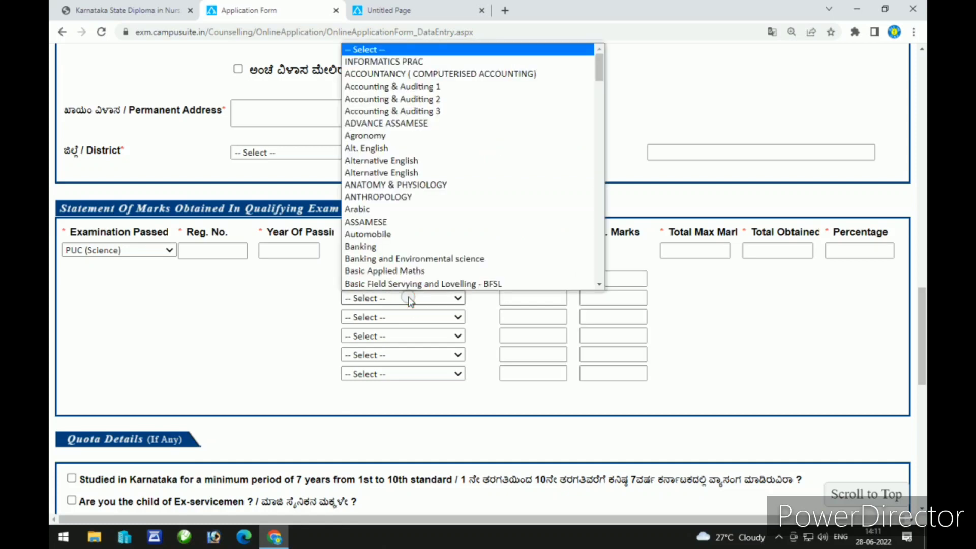
{"action": "scroll", "coordinate": [407, 206], "scroll_direction": "down", "scroll_amount": 8}
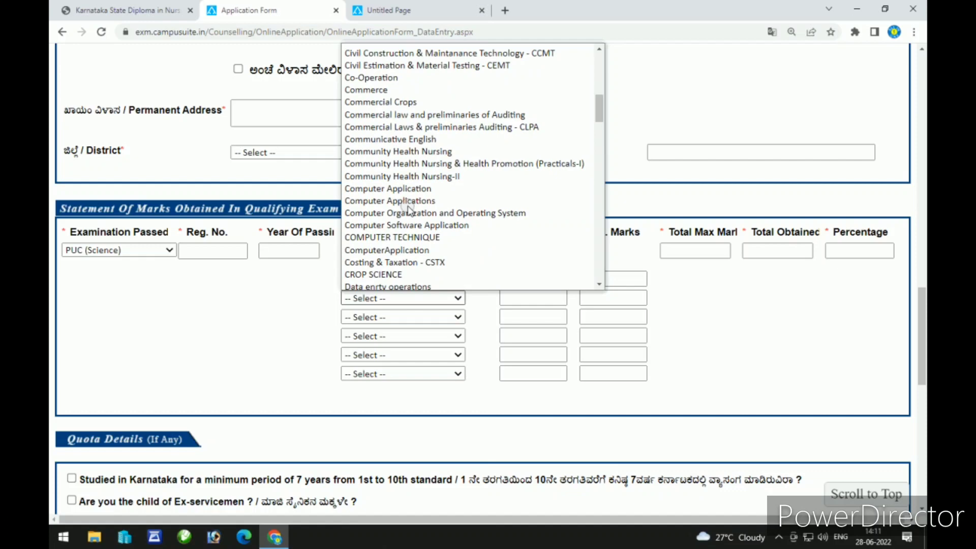
{"action": "scroll", "coordinate": [422, 239], "scroll_direction": "down", "scroll_amount": 9}
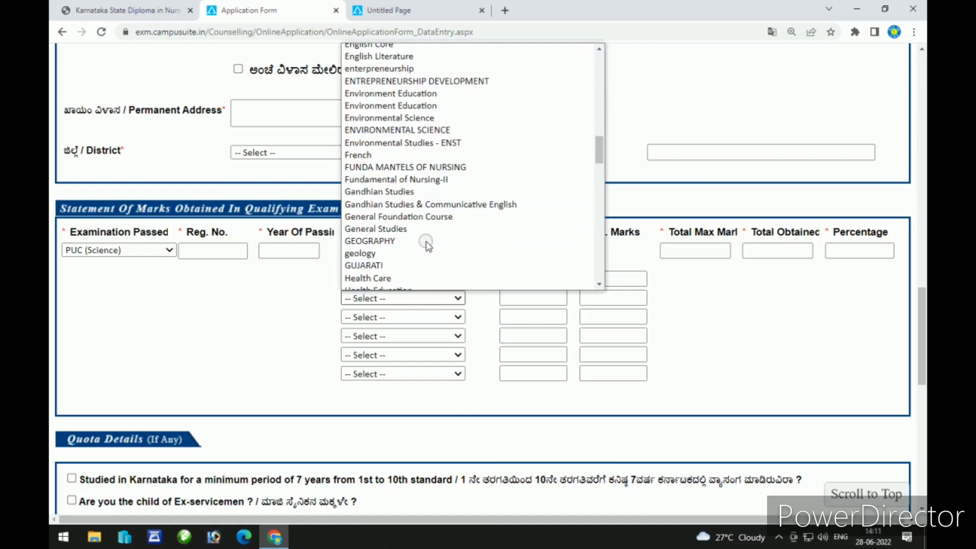
{"action": "scroll", "coordinate": [427, 246], "scroll_direction": "down", "scroll_amount": 7}
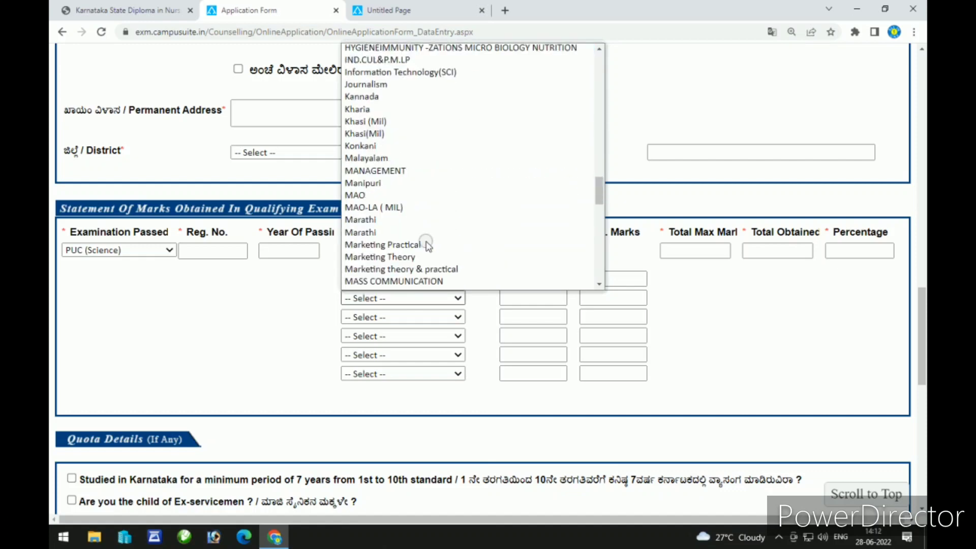
{"action": "scroll", "coordinate": [427, 246], "scroll_direction": "down", "scroll_amount": 7}
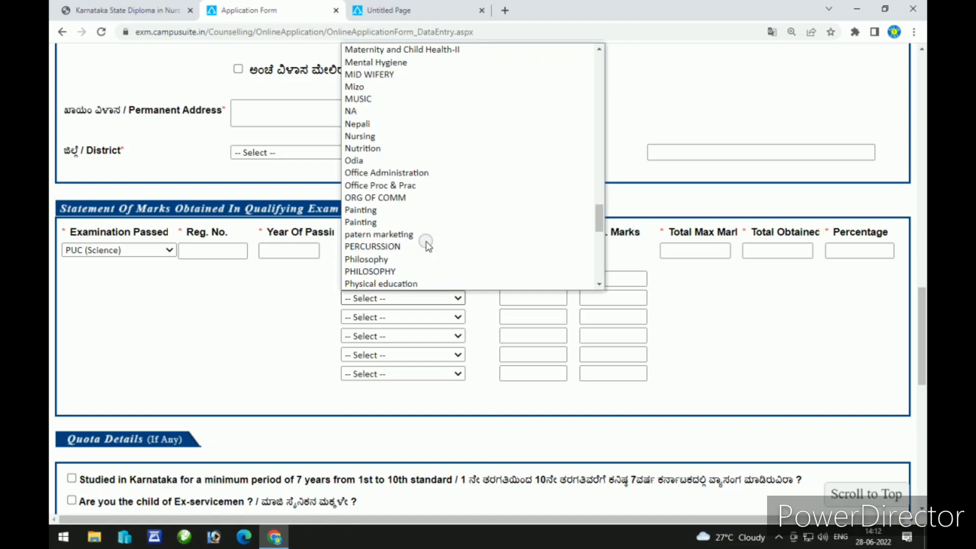
{"action": "left_click", "coordinate": [300, 310]}
{"action": "left_click", "coordinate": [375, 317]}
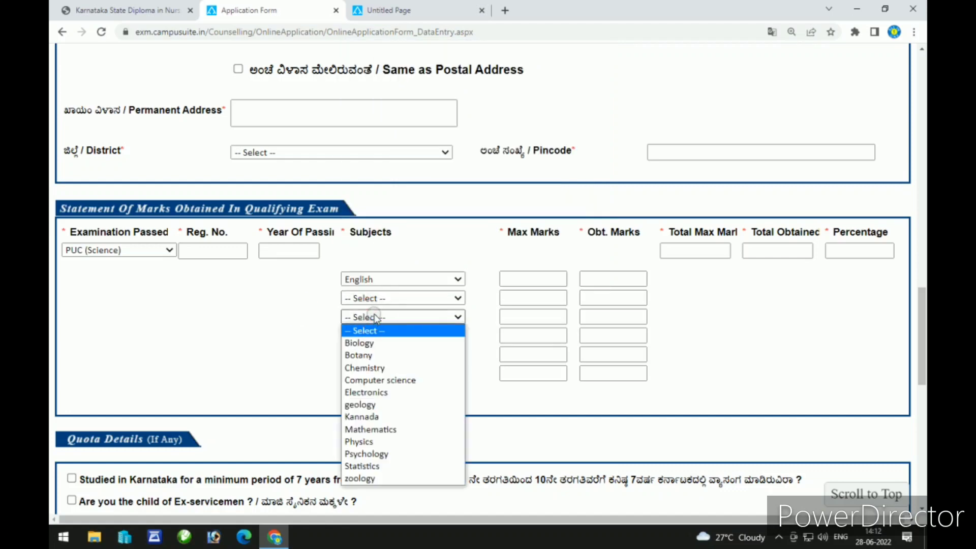
Step: Set the second subject in the marks statement to Kannada
{"action": "left_click", "coordinate": [370, 298]}
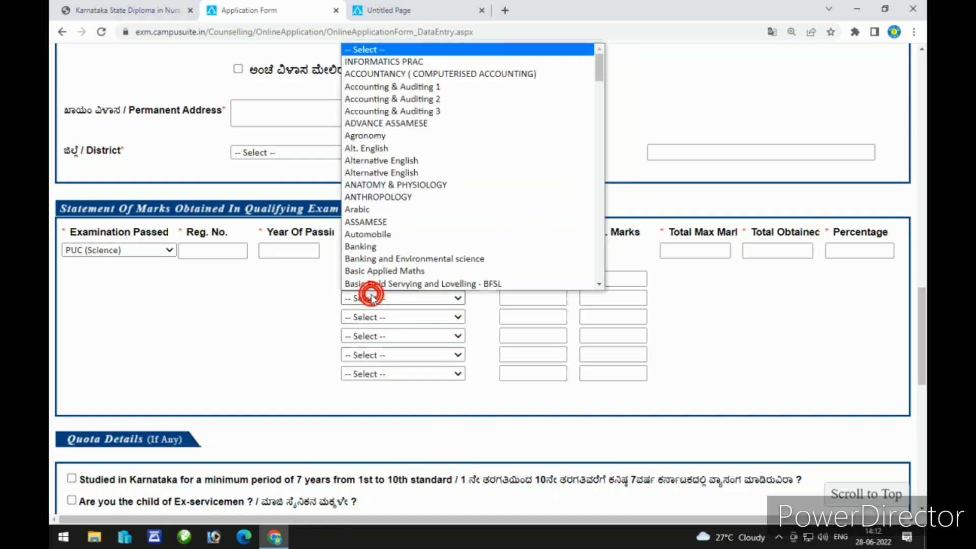
{"action": "scroll", "coordinate": [379, 186], "scroll_direction": "down", "scroll_amount": 10}
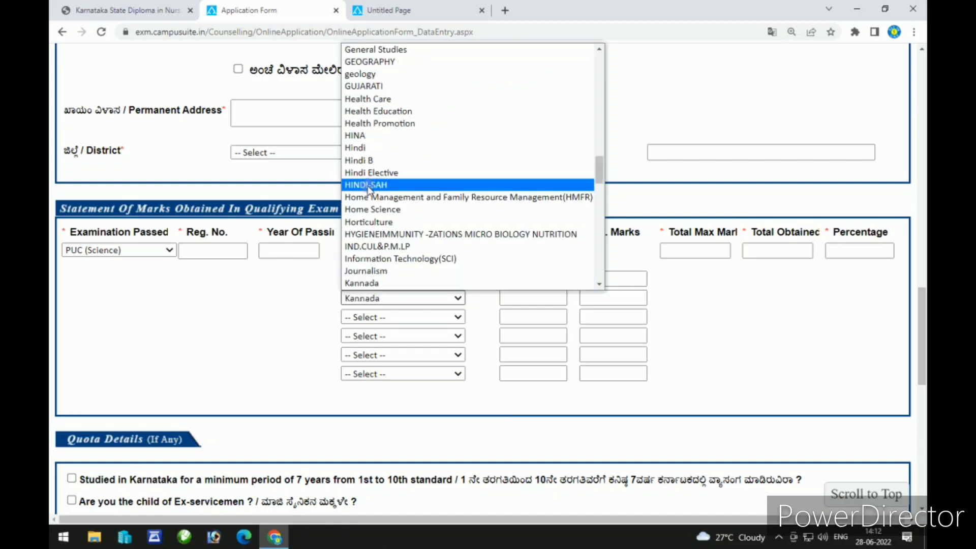
{"action": "left_click", "coordinate": [388, 283]}
Step: Set the second subject in the marks statement to Urdu
{"action": "left_click", "coordinate": [369, 299]}
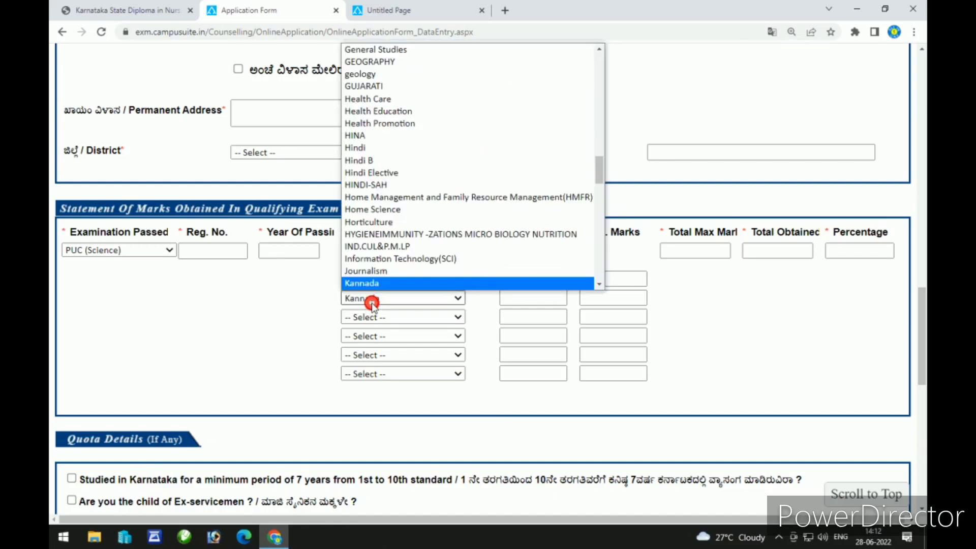
{"action": "key", "text": "u"}
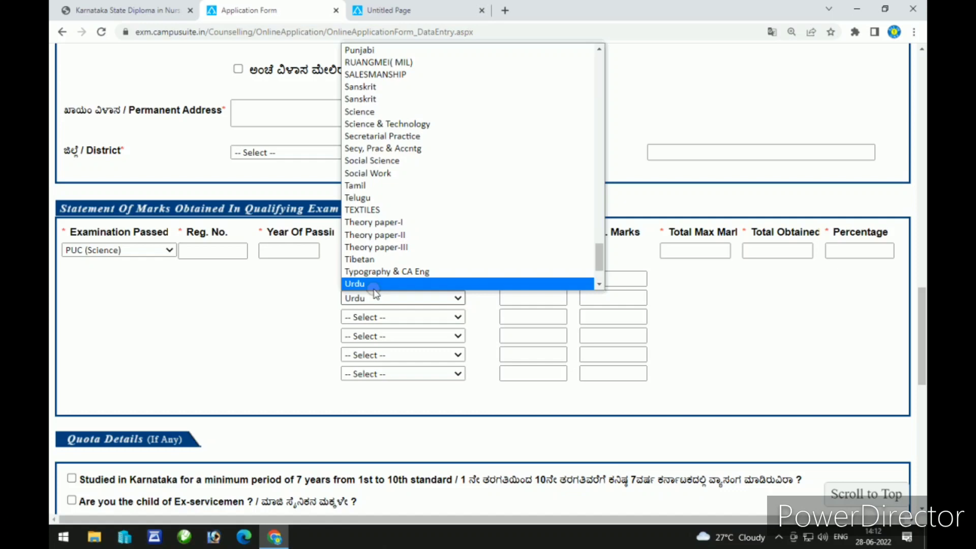
{"action": "left_click", "coordinate": [375, 302]}
Step: Set the four remaining subjects, in order, to Biology, Chemistry, Mathematics and Physics
{"action": "left_click", "coordinate": [355, 317]}
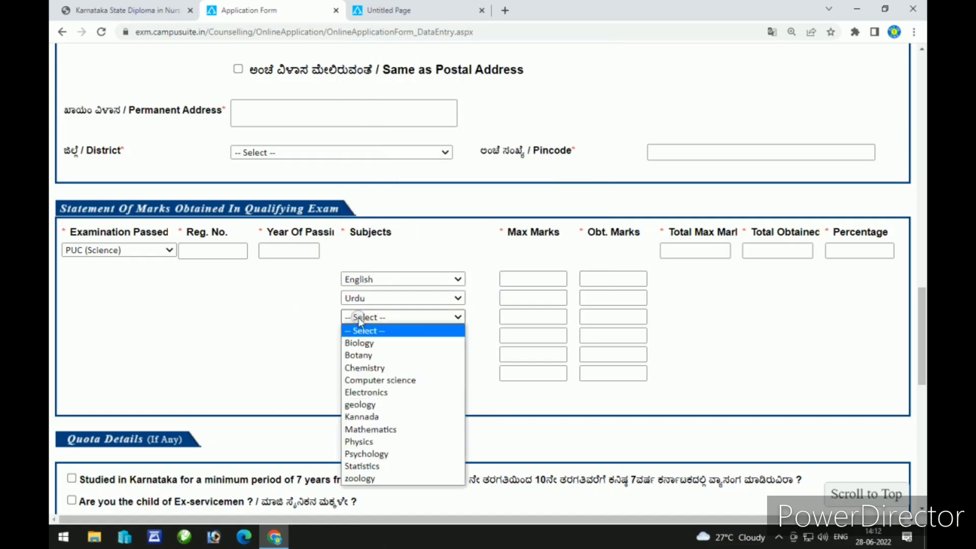
{"action": "left_click", "coordinate": [360, 343]}
{"action": "left_click", "coordinate": [373, 336]}
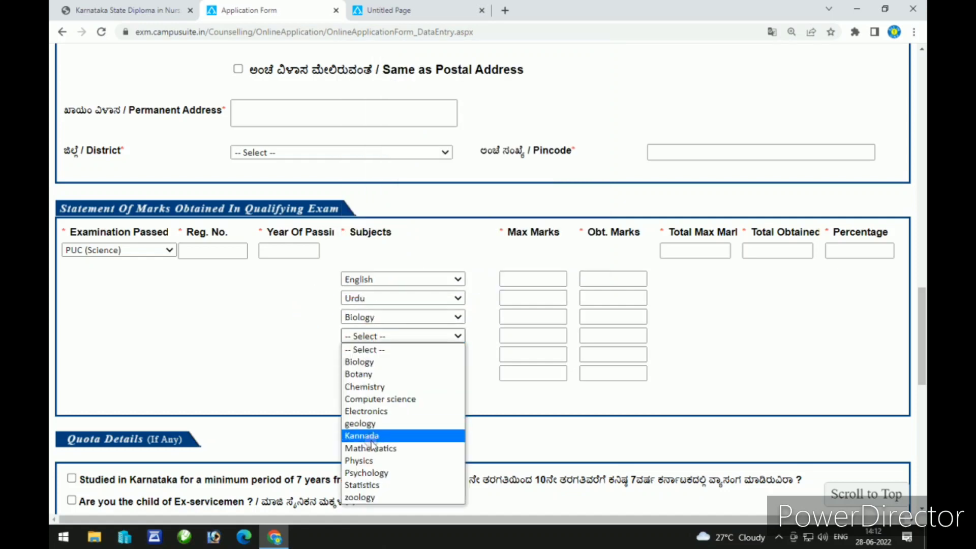
{"action": "left_click", "coordinate": [380, 387]}
{"action": "left_click", "coordinate": [384, 355]}
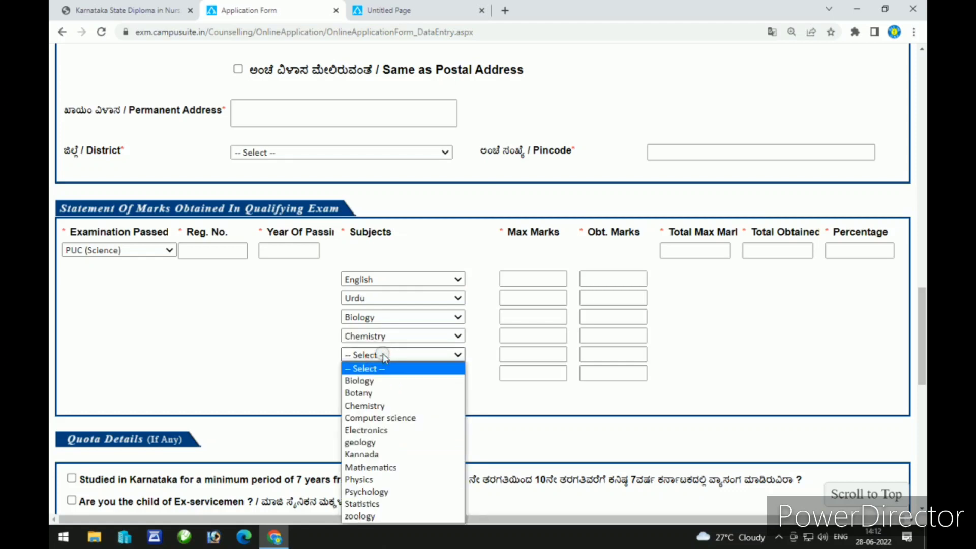
{"action": "left_click", "coordinate": [376, 465]}
{"action": "left_click", "coordinate": [381, 374]}
{"action": "left_click", "coordinate": [381, 376]}
{"action": "left_click", "coordinate": [381, 375]}
{"action": "left_click", "coordinate": [380, 322]}
Step: Enter maximum marks of 100 for English and Urdu, with obtained marks of 85 and 50
{"action": "left_click", "coordinate": [531, 279]}
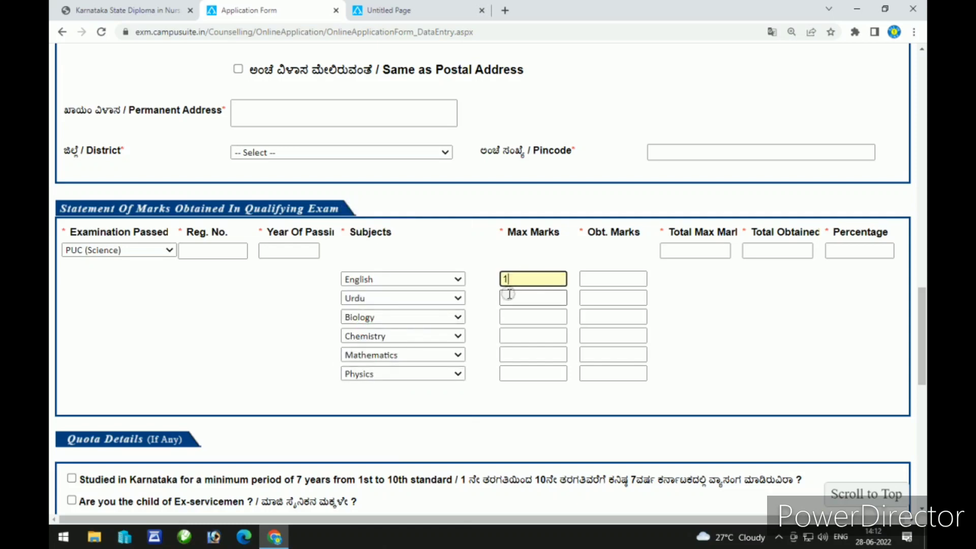
{"action": "left_click", "coordinate": [604, 278]}
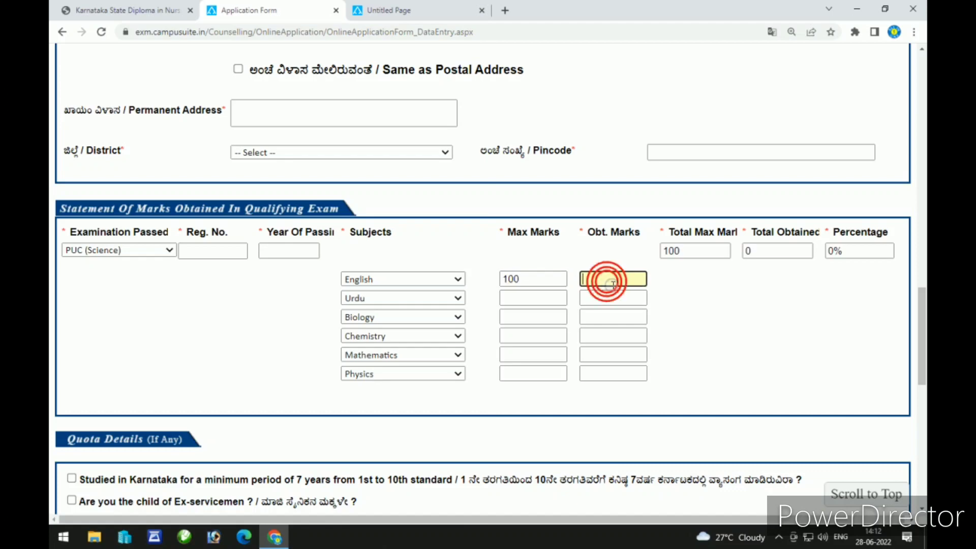
{"action": "left_click", "coordinate": [532, 304]}
{"action": "key", "text": "Tab"}
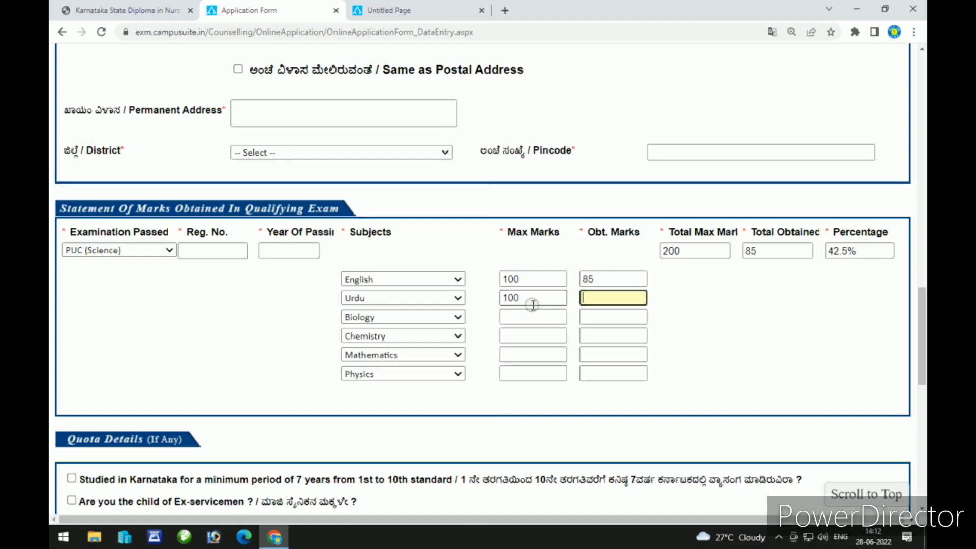
{"action": "type", "text": "50"}
{"action": "key", "text": "Tab"}
Step: Enter maximum marks of 100 for Biology and Chemistry, with obtained marks of 65 and 60
{"action": "key", "text": "Tab"}
{"action": "type", "text": "100"}
{"action": "key", "text": "Tab"}
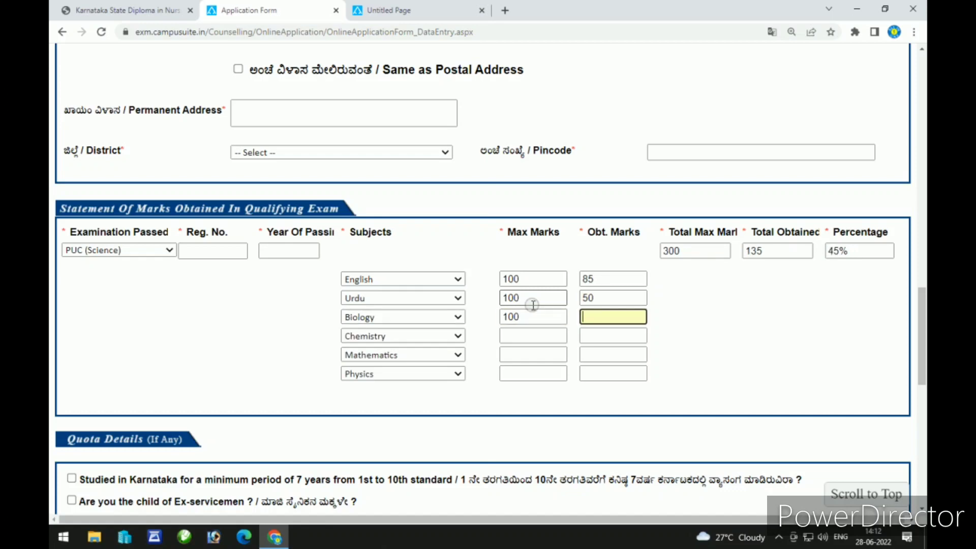
{"action": "type", "text": "65"}
{"action": "key", "text": "Tab"}
{"action": "key", "text": "Tab"}
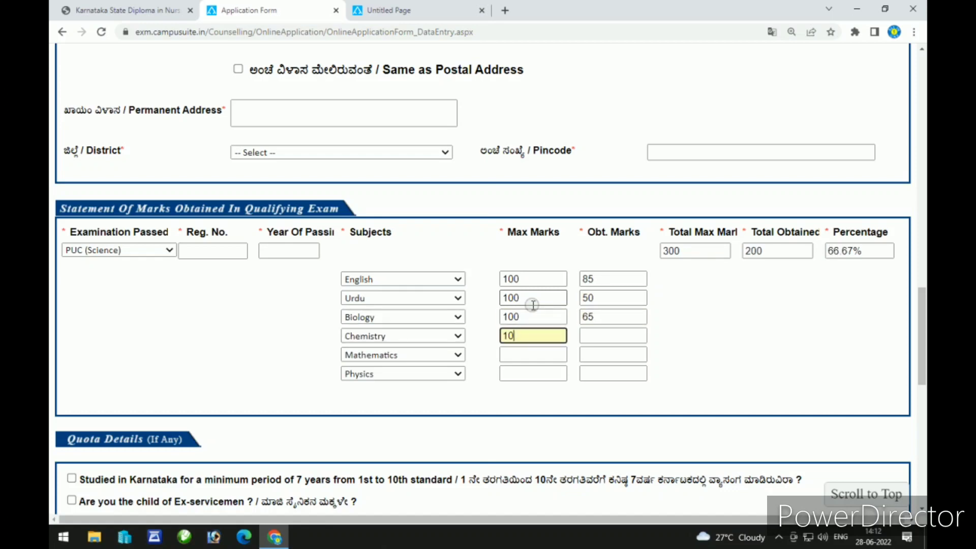
{"action": "type", "text": "100"}
{"action": "key", "text": "Tab"}
{"action": "type", "text": "60"}
{"action": "key", "text": "Tab"}
Step: Enter maximum marks of 100 for Mathematics and Physics, with obtained marks of 75 and 60
{"action": "key", "text": "Tab"}
{"action": "left_click", "coordinate": [509, 355]}
{"action": "key", "text": "Tab"}
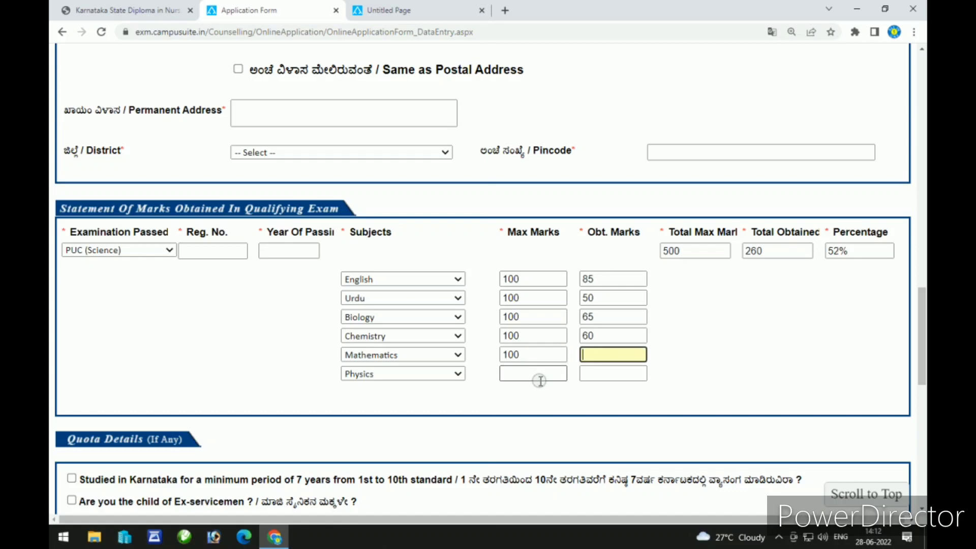
{"action": "key", "text": "Tab"}
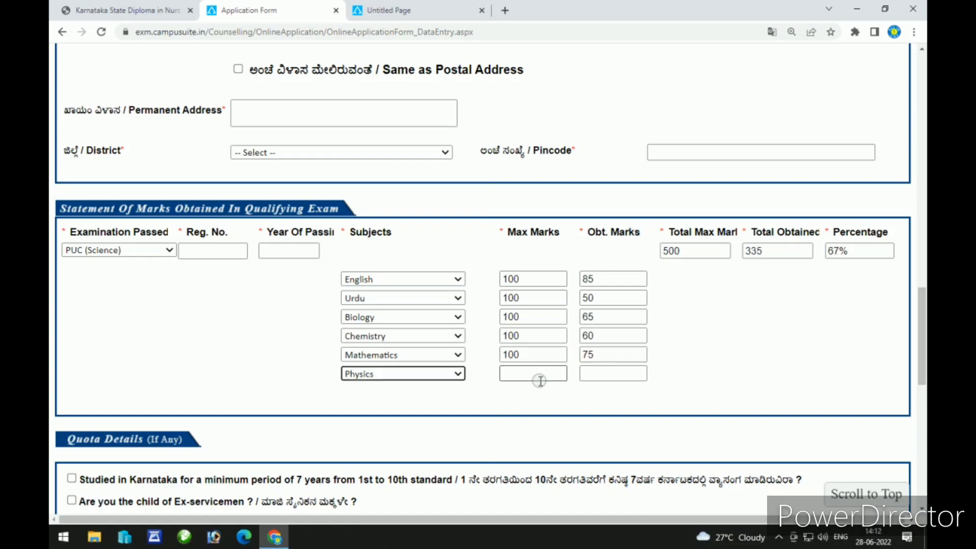
{"action": "left_click", "coordinate": [537, 374]}
{"action": "type", "text": "1"}
{"action": "scroll", "coordinate": [537, 374], "scroll_direction": "down", "scroll_amount": 9}
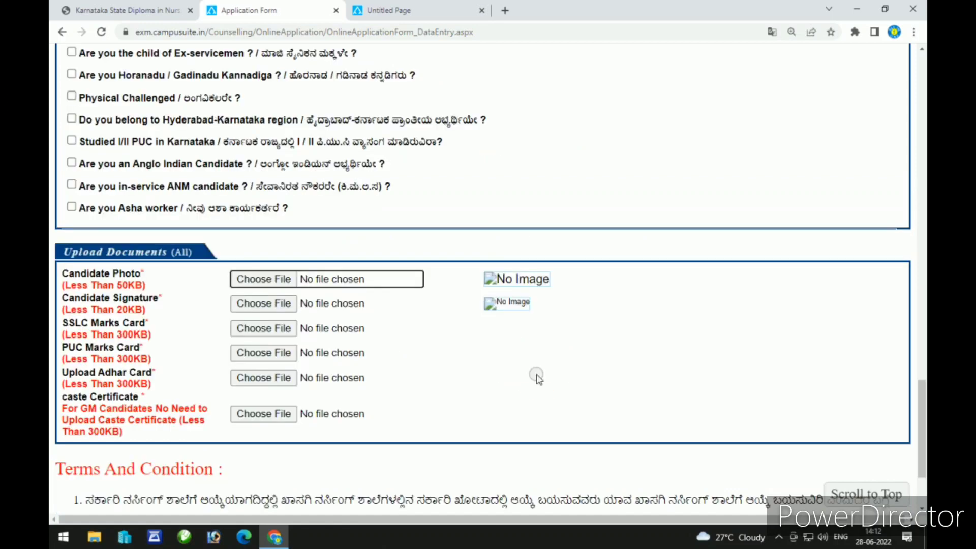
{"action": "scroll", "coordinate": [537, 378], "scroll_direction": "up", "scroll_amount": 6}
{"action": "left_click", "coordinate": [613, 231]}
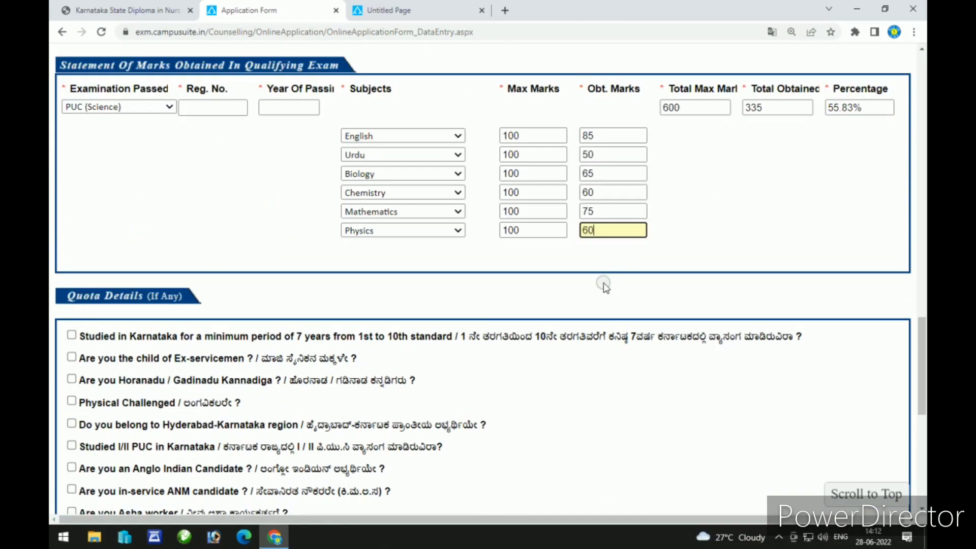
Step: Commit the obtained marks for Physics so that the total marks and percentage recalculate
{"action": "key", "text": "Tab"}
{"action": "scroll", "coordinate": [614, 289], "scroll_direction": "up", "scroll_amount": 7}
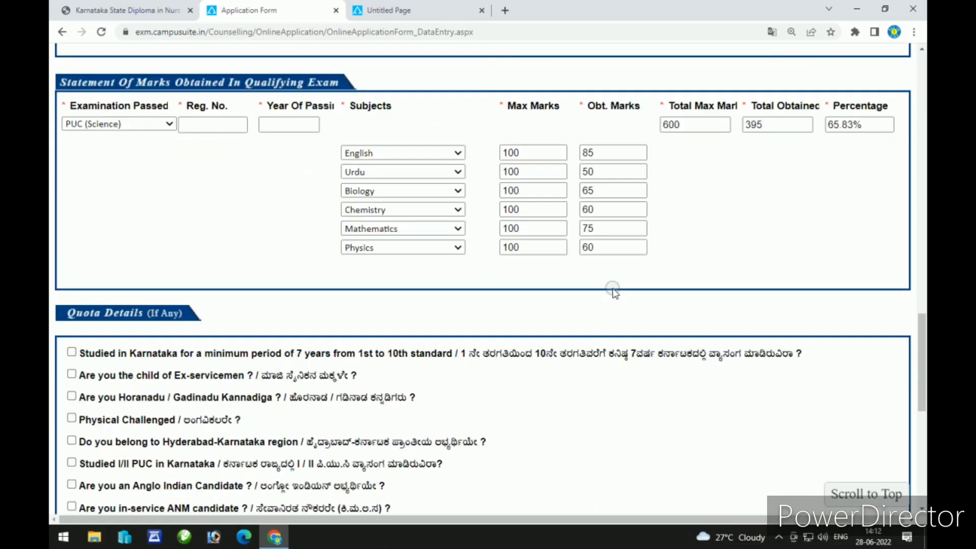
{"action": "left_click", "coordinate": [745, 207]}
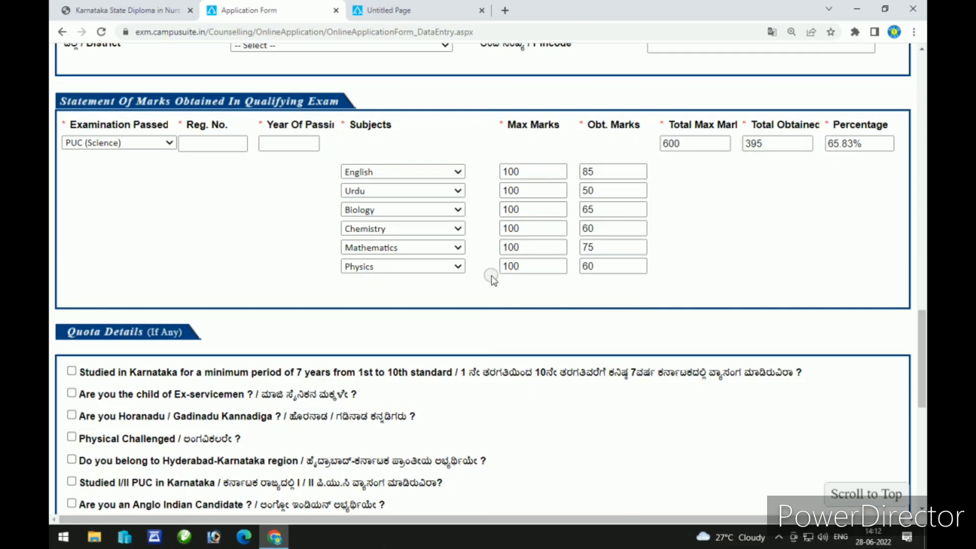
Step: In the quota details, claim at least 7 years of study in Karnataka from 1st to 10th standard and I/II PUC studied in Karnataka
{"action": "scroll", "coordinate": [489, 286], "scroll_direction": "down", "scroll_amount": 3}
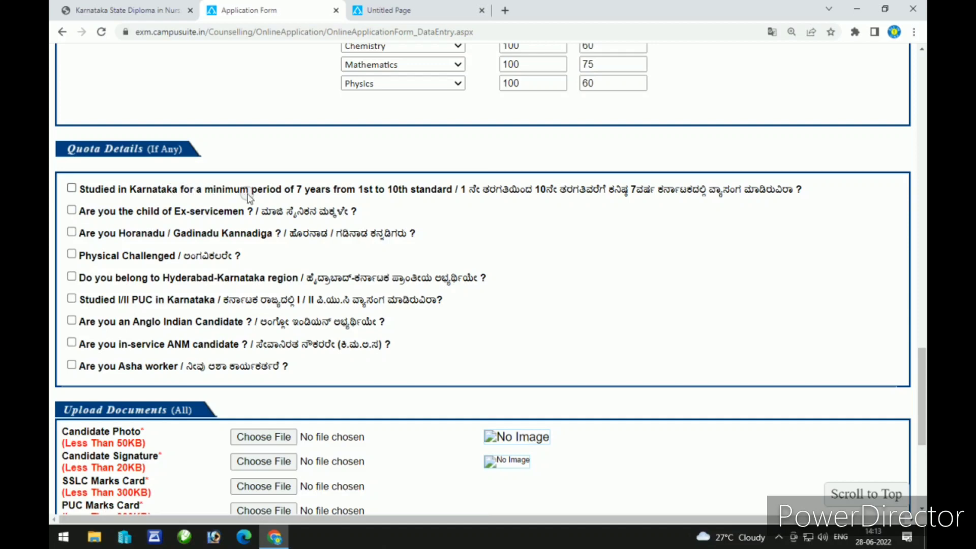
{"action": "left_click", "coordinate": [71, 189]}
{"action": "left_click", "coordinate": [71, 300]}
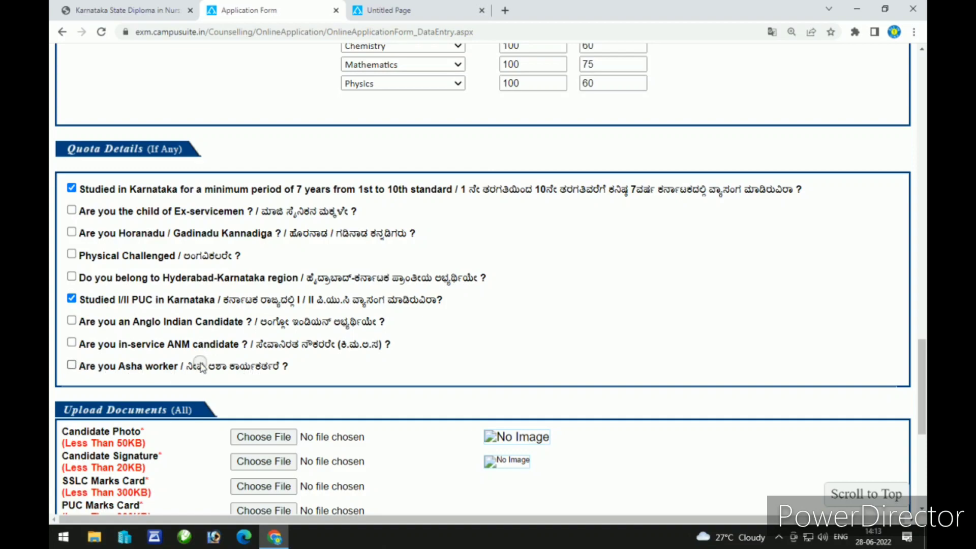
Step: Review the required document uploads and accept the declaration that submission of false information invites rejection of the application
{"action": "scroll", "coordinate": [200, 365], "scroll_direction": "down", "scroll_amount": 3}
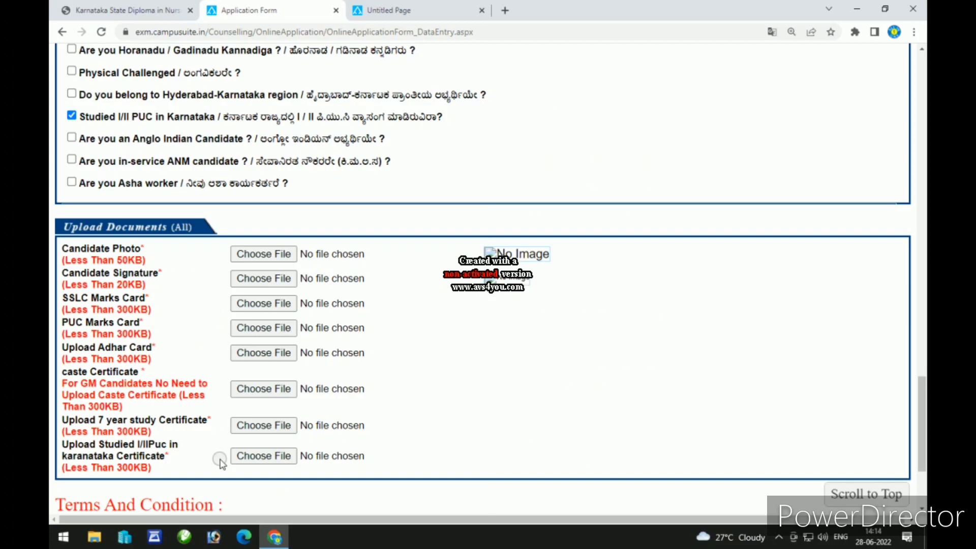
{"action": "scroll", "coordinate": [233, 423], "scroll_direction": "down", "scroll_amount": 3}
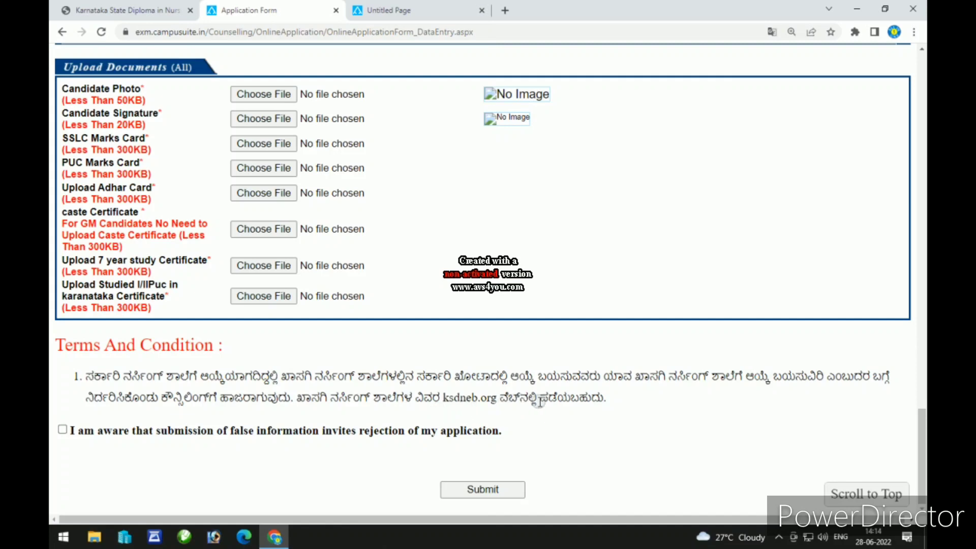
{"action": "left_click", "coordinate": [62, 429]}
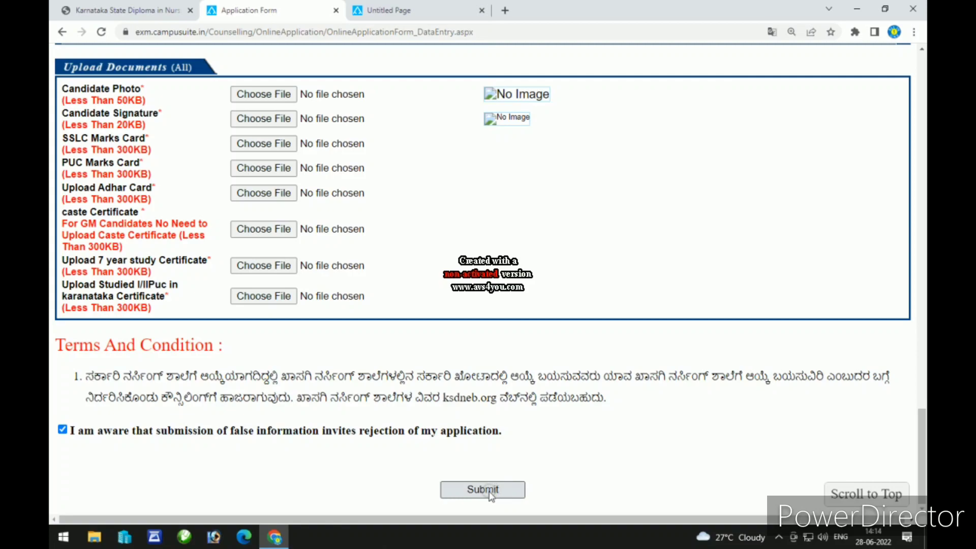
Step: Reopen the 2022-2023 nursing admission notification from the KSDNEB home page, look through it, and return to the home page
{"action": "scroll", "coordinate": [488, 496], "scroll_direction": "up", "scroll_amount": 20}
{"action": "scroll", "coordinate": [478, 496], "scroll_direction": "up", "scroll_amount": 8}
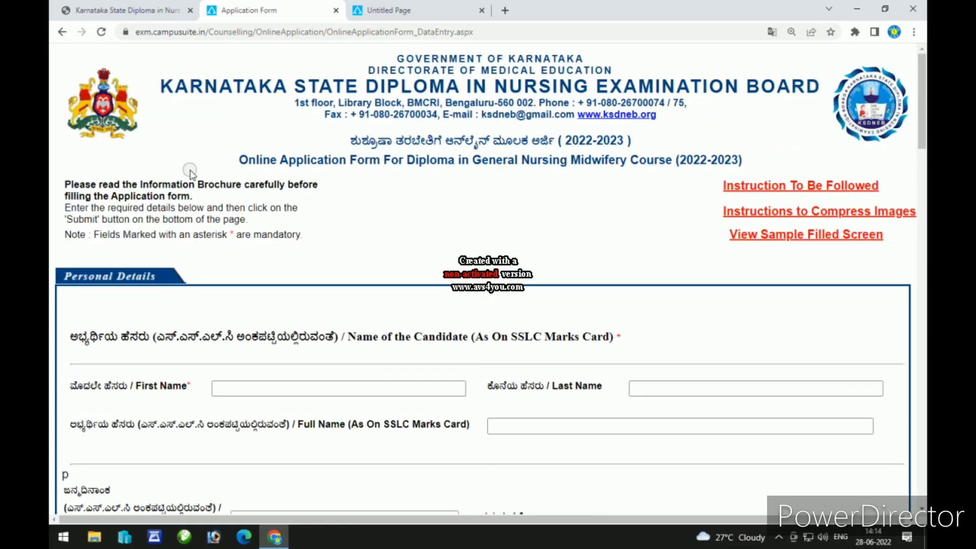
{"action": "left_click", "coordinate": [94, 10]}
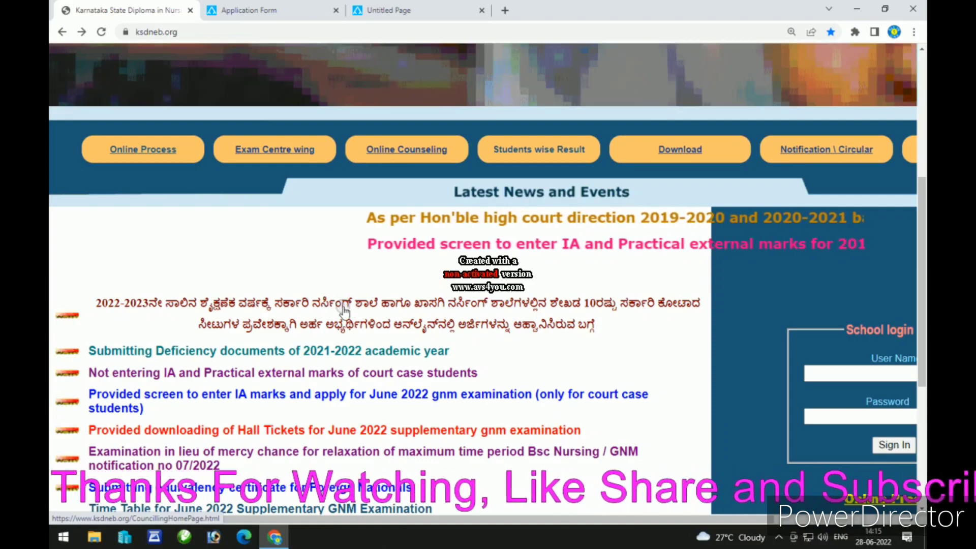
{"action": "left_click", "coordinate": [344, 308]}
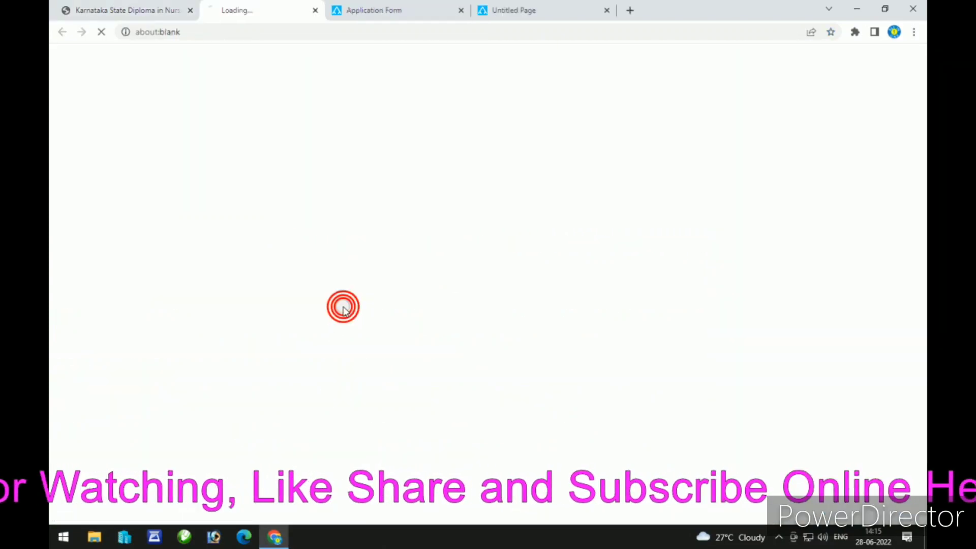
{"action": "scroll", "coordinate": [343, 306], "scroll_direction": "down", "scroll_amount": 10}
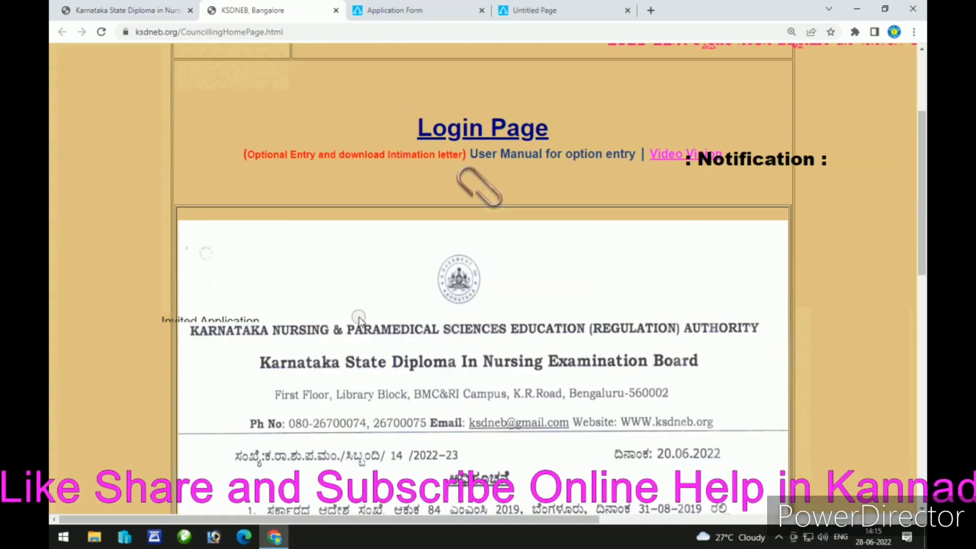
{"action": "scroll", "coordinate": [359, 321], "scroll_direction": "up", "scroll_amount": 10}
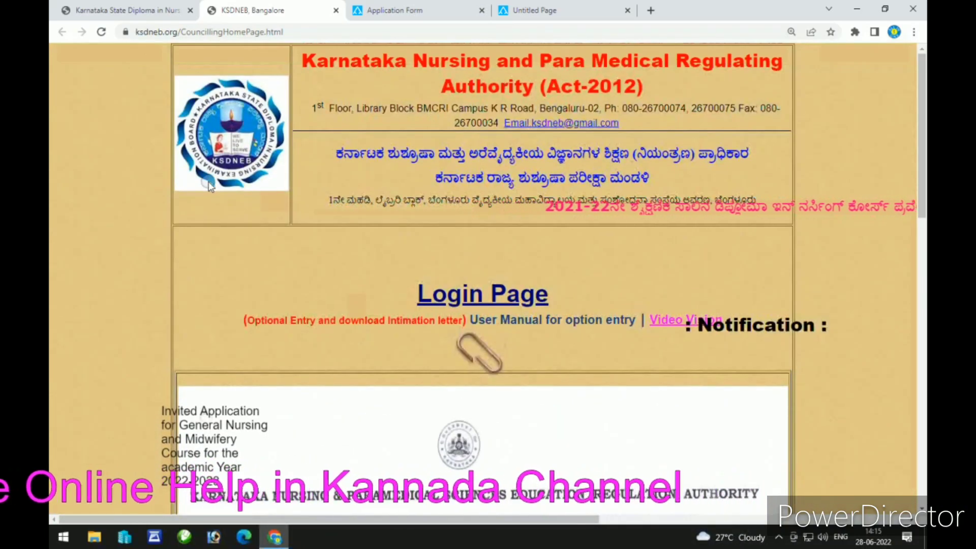
{"action": "left_click", "coordinate": [132, 9]}
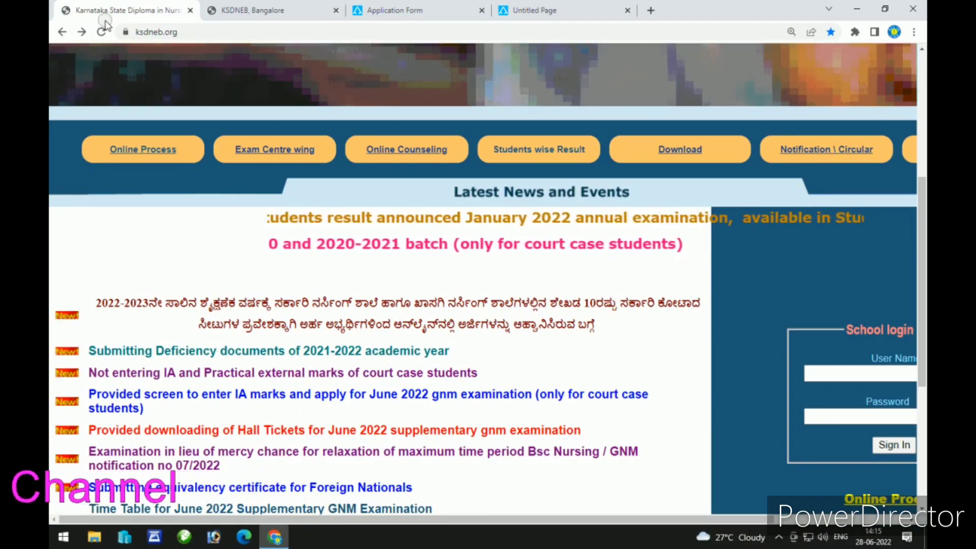